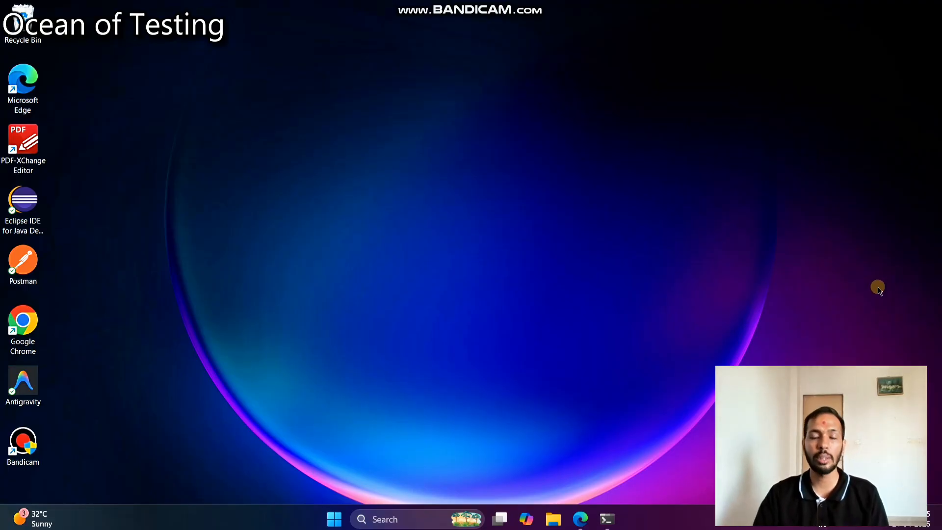
- Check the running n8n server in the terminal, switch to n8n in the browser and create a blank workflow in the Personal project
click(606, 519)
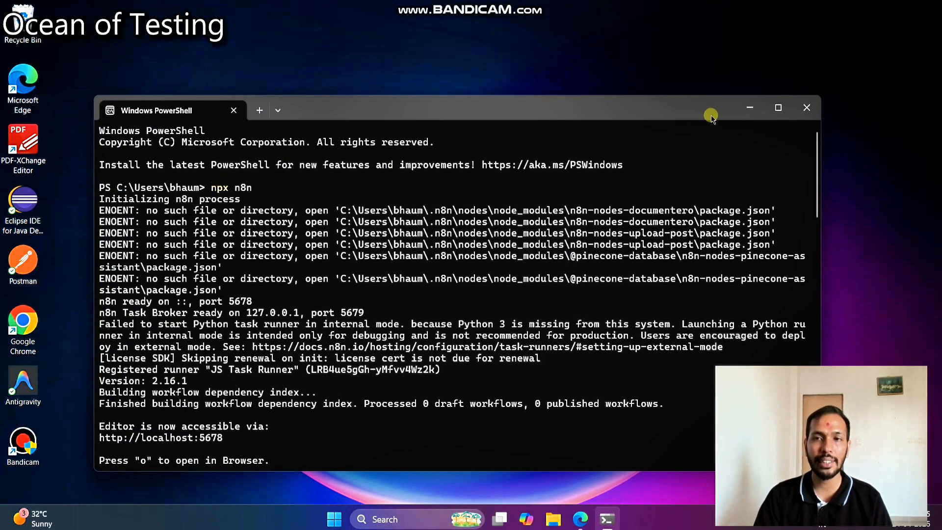
click(749, 107)
click(581, 518)
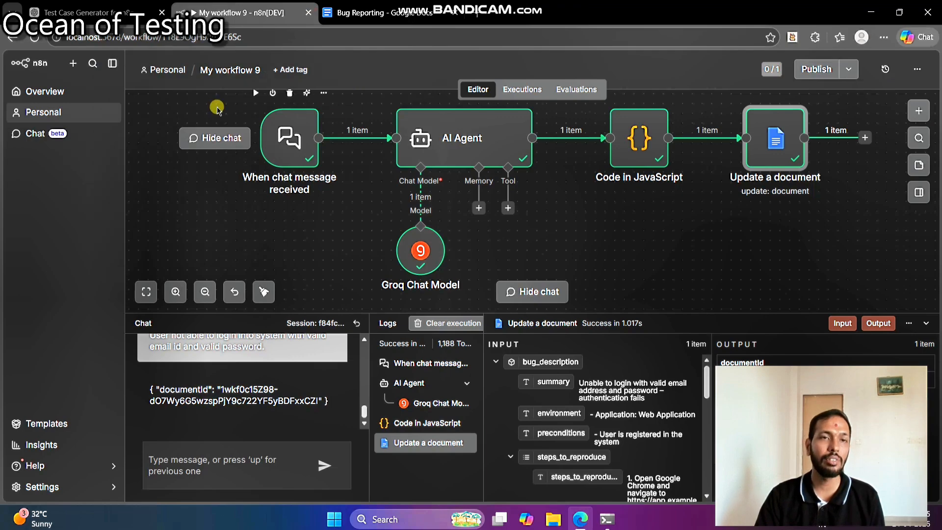
click(168, 74)
click(827, 77)
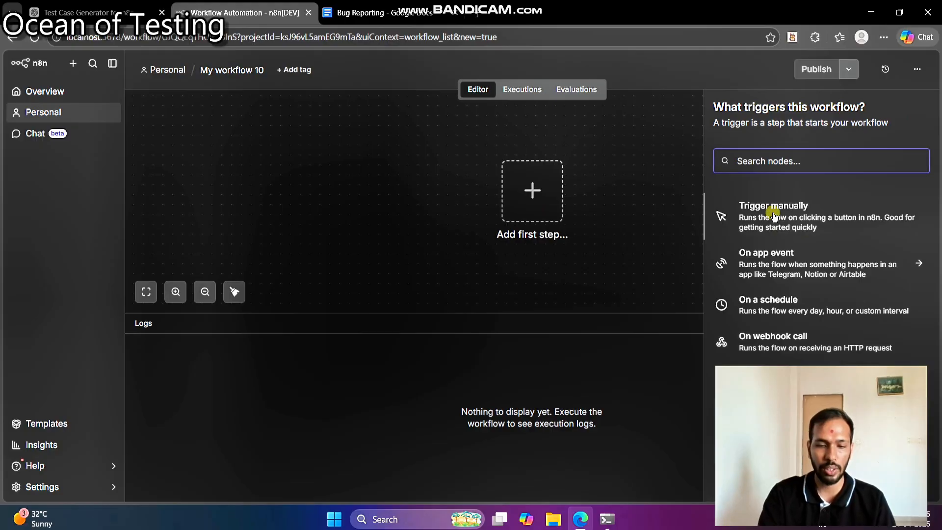
- Add the Chat trigger "On new Chat event" as the first node, keeping its default settings
text(chat)
click(771, 209)
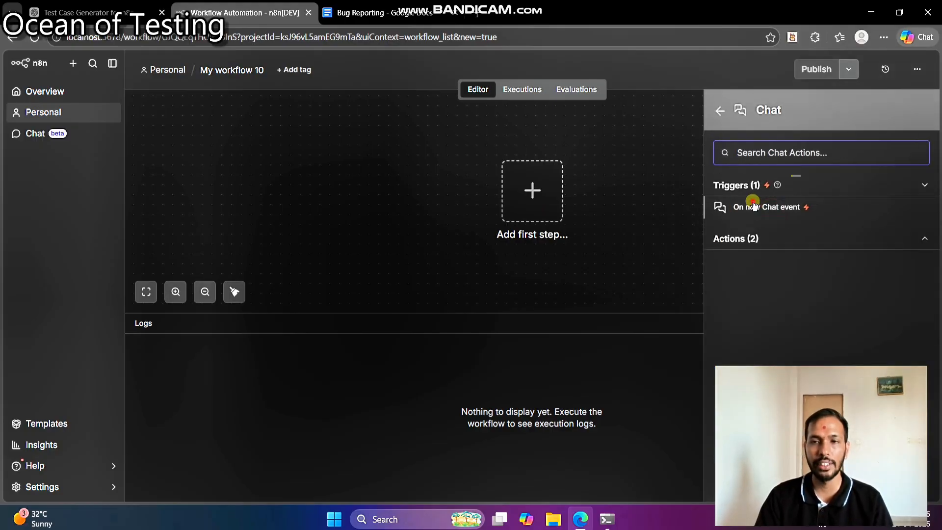
click(754, 205)
click(914, 80)
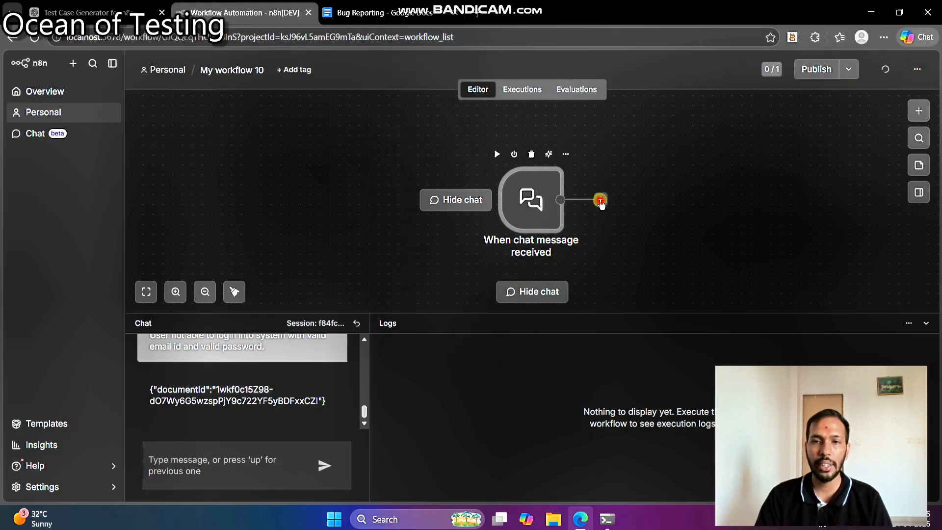
- Add an AI Agent node after the chat trigger with default settings and reposition both nodes on the canvas
click(601, 200)
click(769, 191)
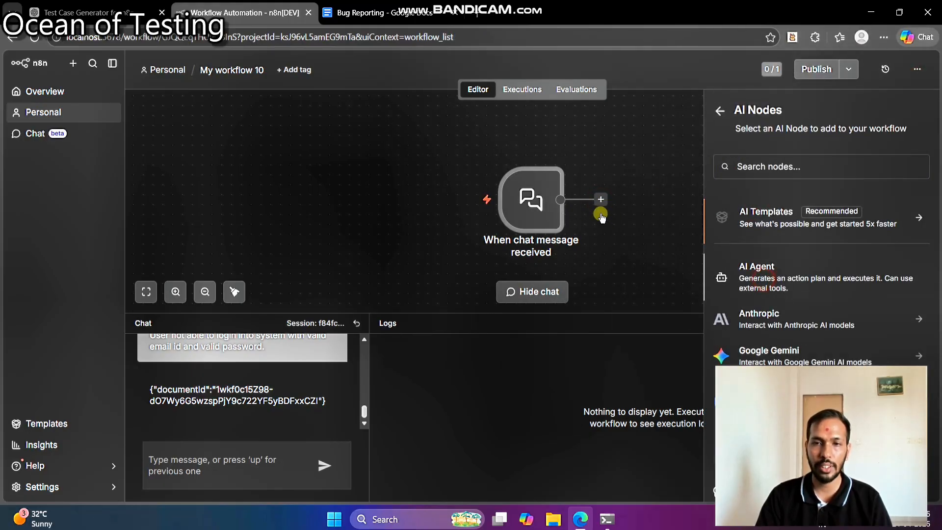
click(756, 273)
click(914, 79)
drag(457, 146, 837, 273)
drag(599, 195, 390, 208)
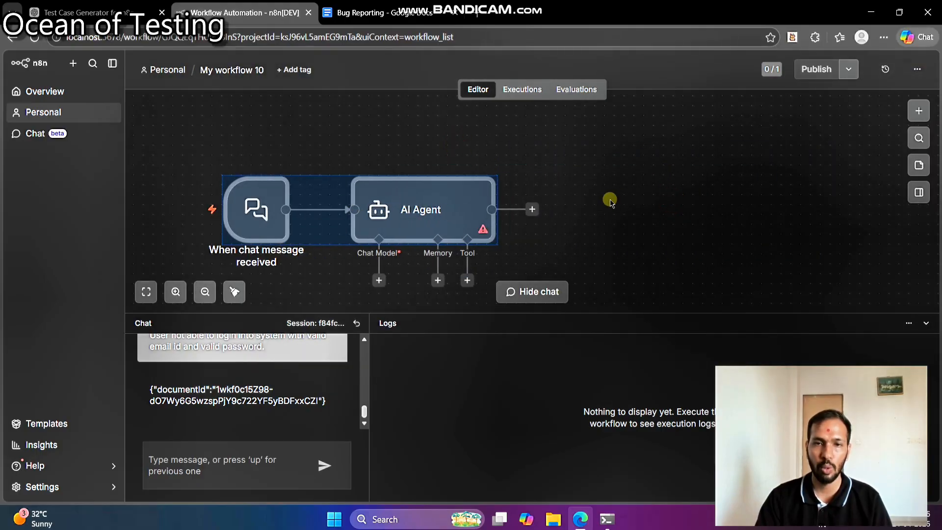
scroll(557, 208, down, 1)
click(580, 216)
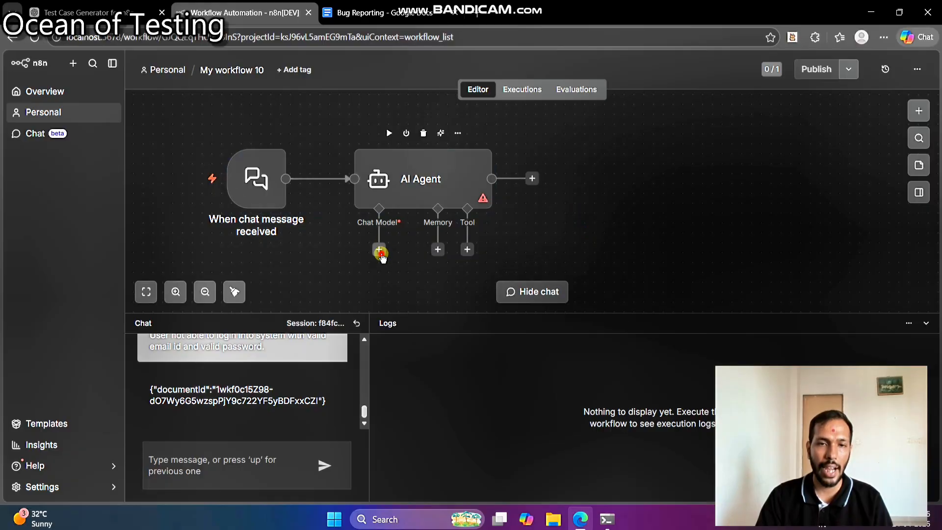
- Attach a Groq Chat Model using openai/gpt-oss-120b to the AI Agent and place it below the agent
click(379, 249)
text(groq)
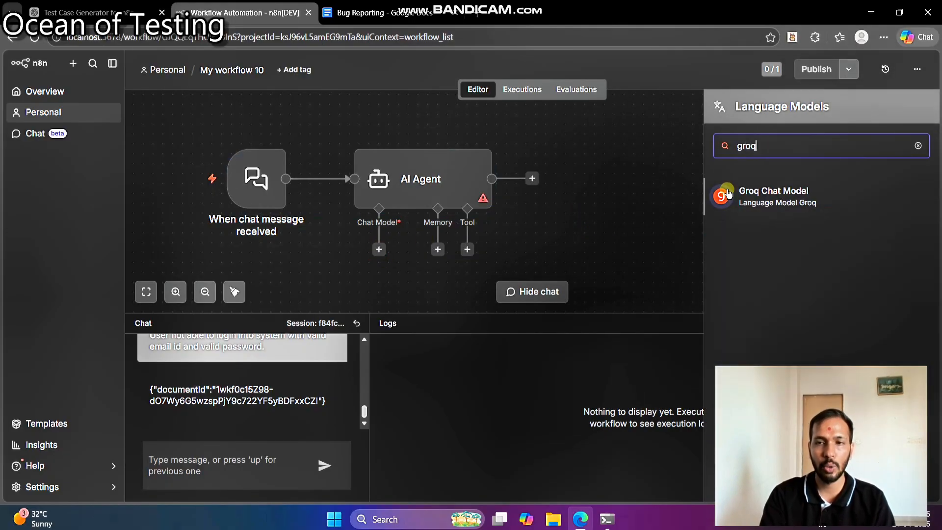
click(752, 195)
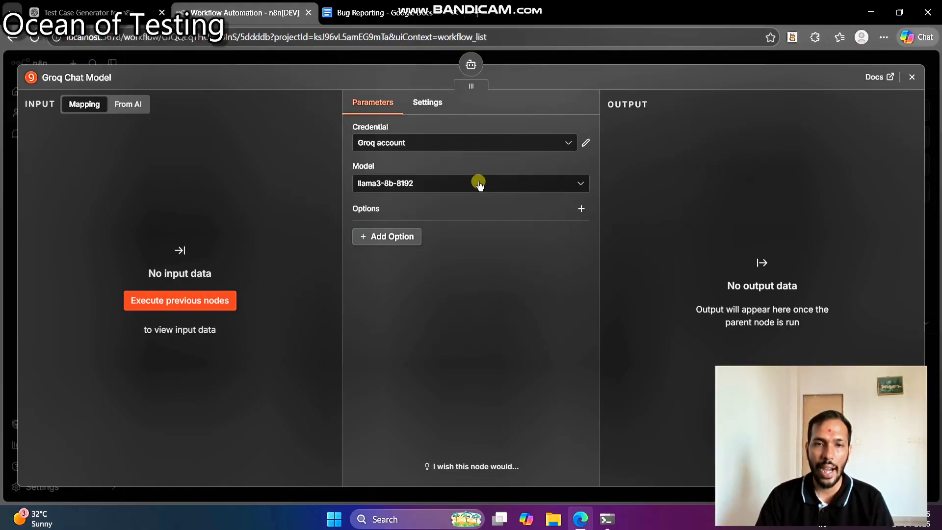
click(479, 183)
text(12)
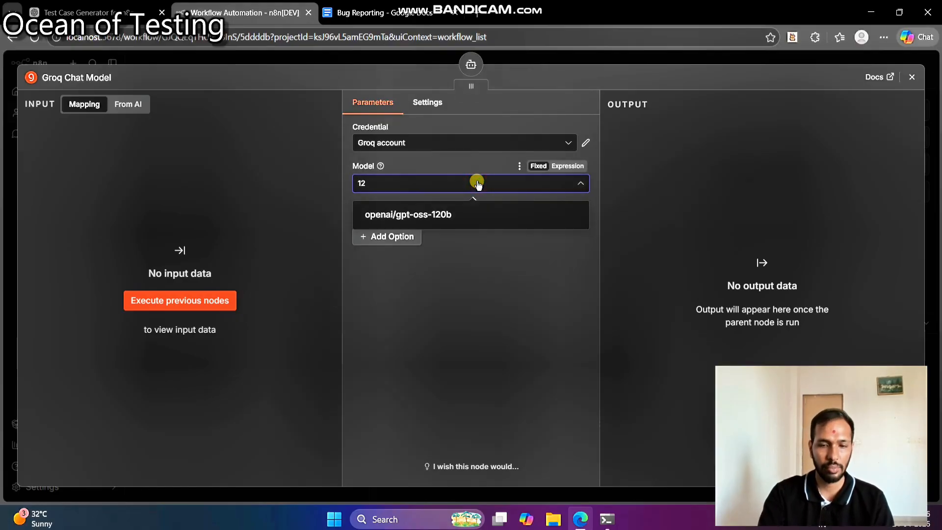
click(455, 214)
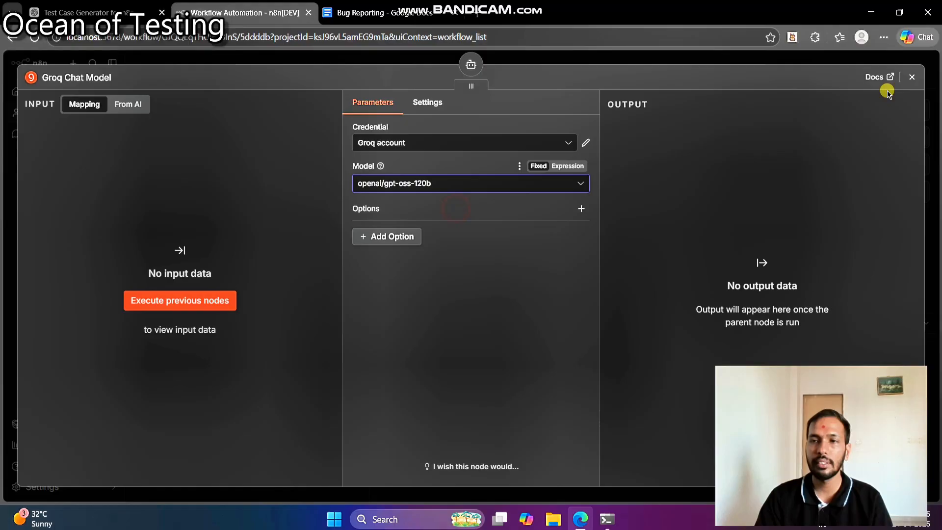
click(912, 78)
drag(306, 273, 394, 261)
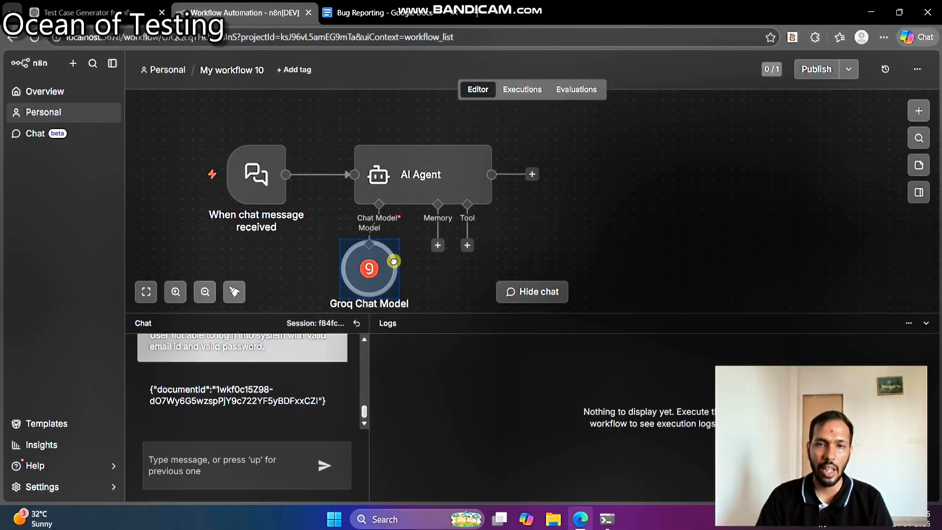
- Add a Code in JavaScript node after the AI Agent, leaving its default code
click(533, 173)
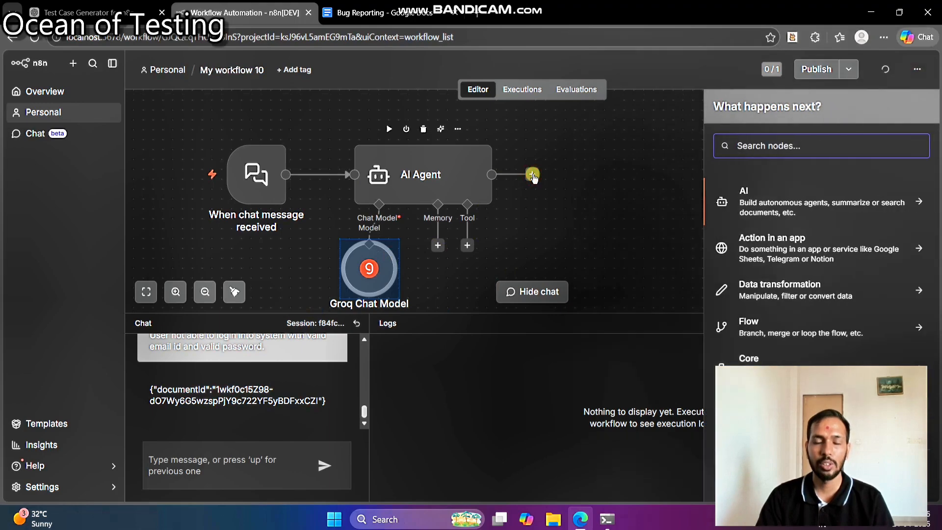
text(func)
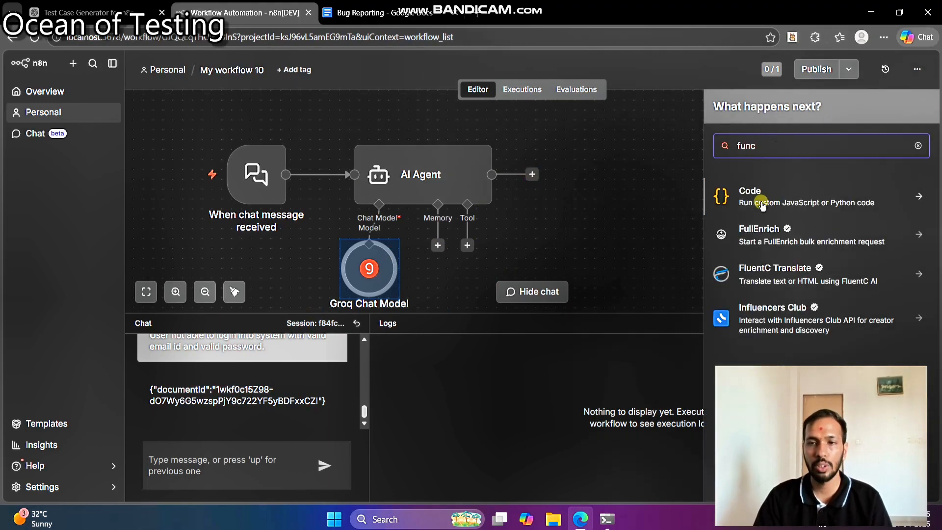
click(761, 199)
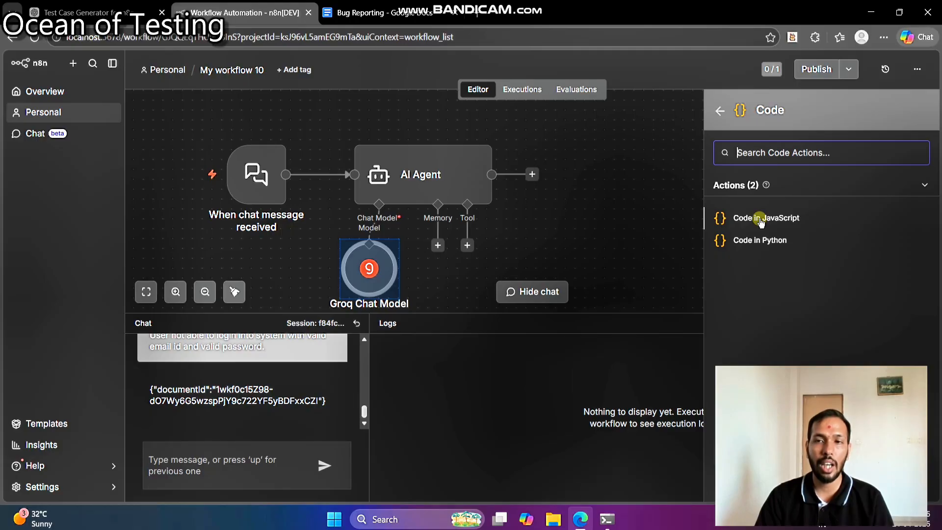
click(761, 219)
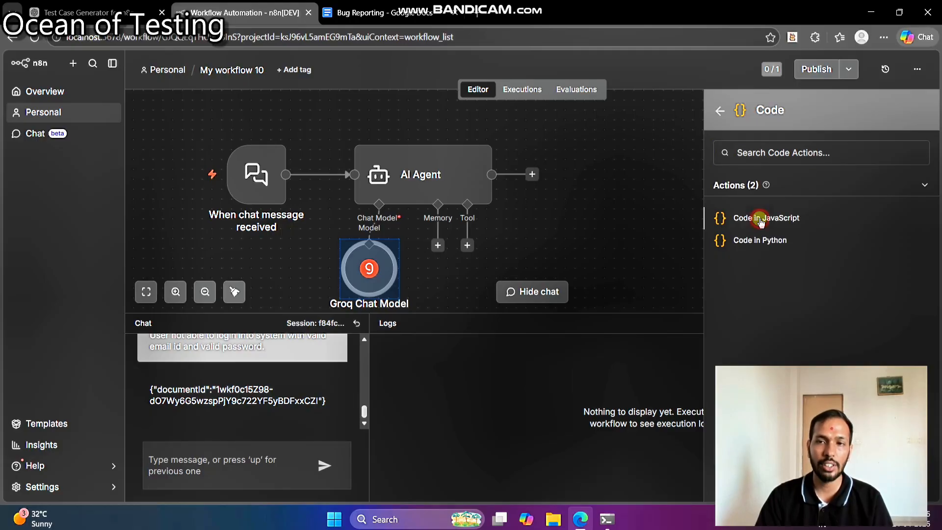
click(915, 77)
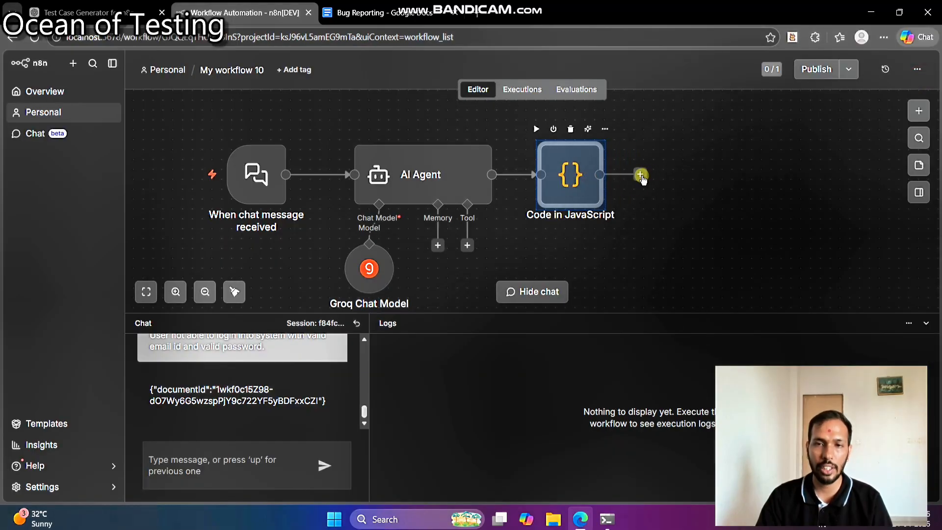
- Add a Google Docs "Update a document" node after the JavaScript code node, and reset the chat session
click(641, 176)
text(doc)
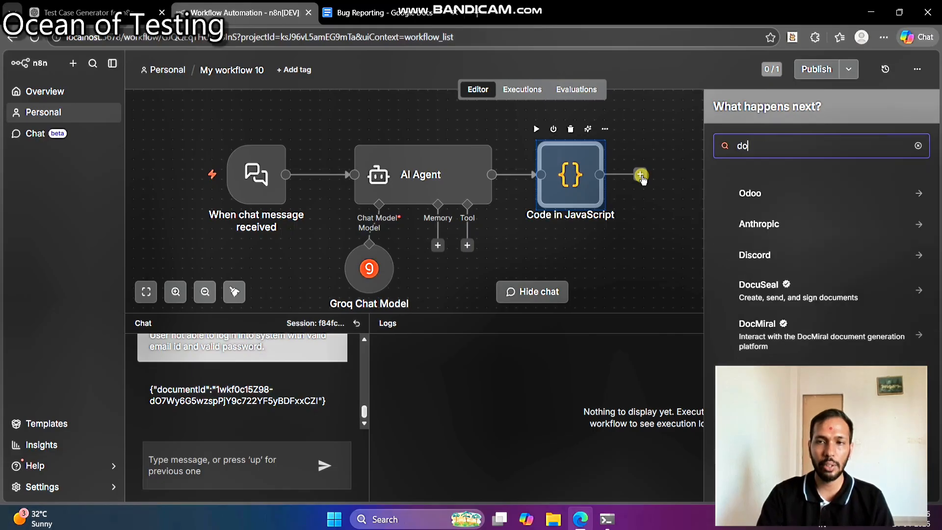
key(BackSpace)
key(BackSpace)
key(BackSpace)
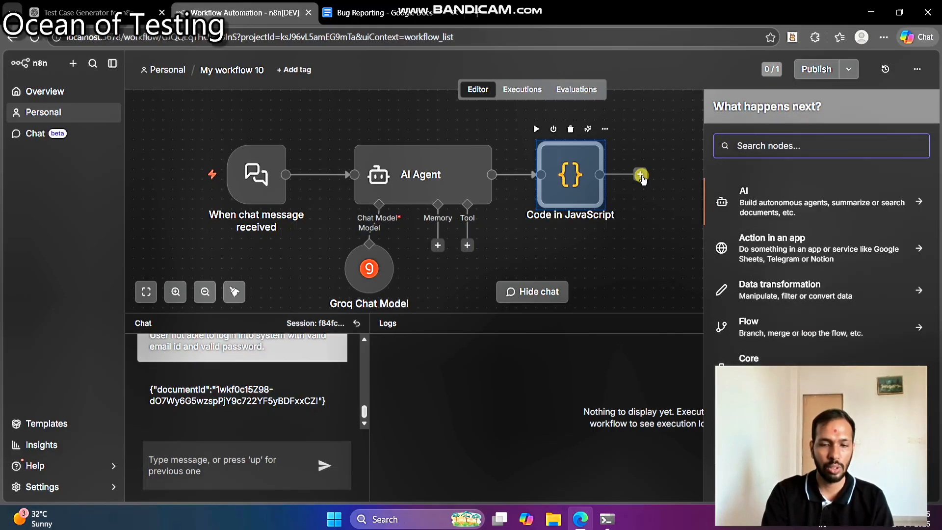
text(google)
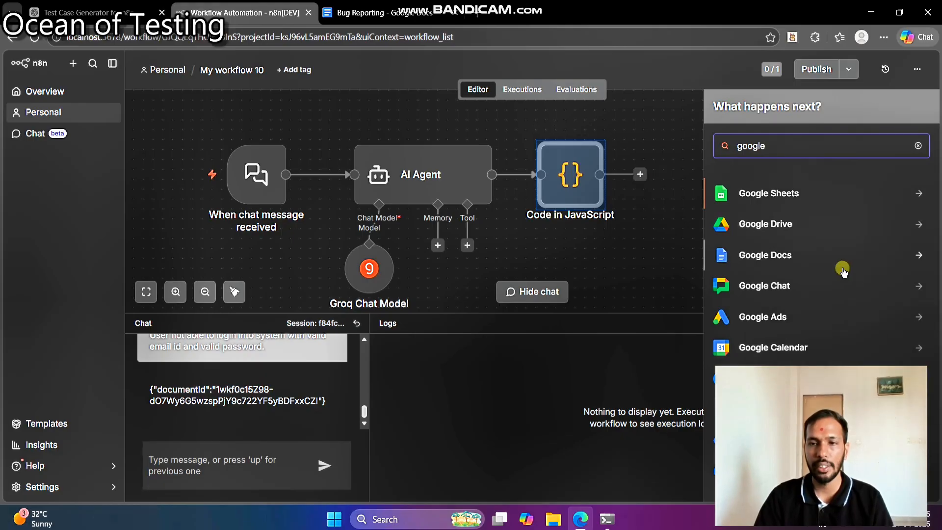
click(801, 261)
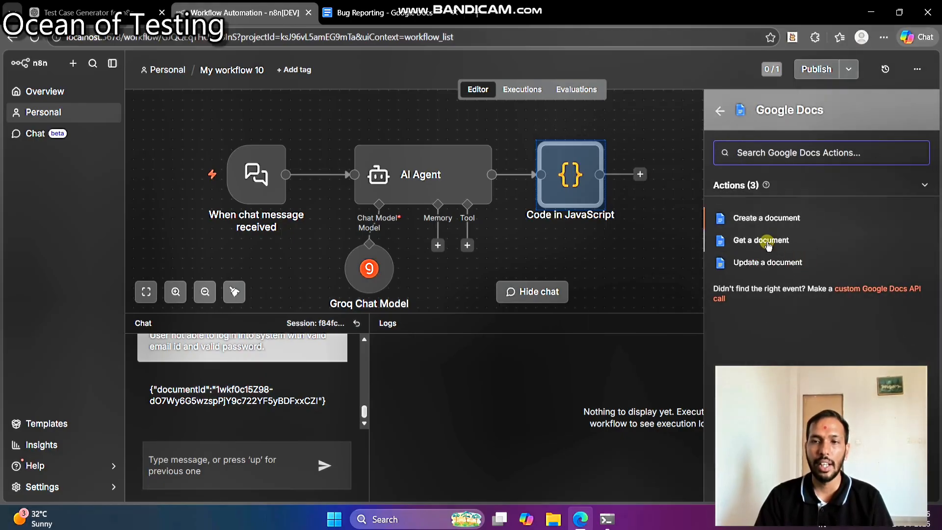
click(767, 262)
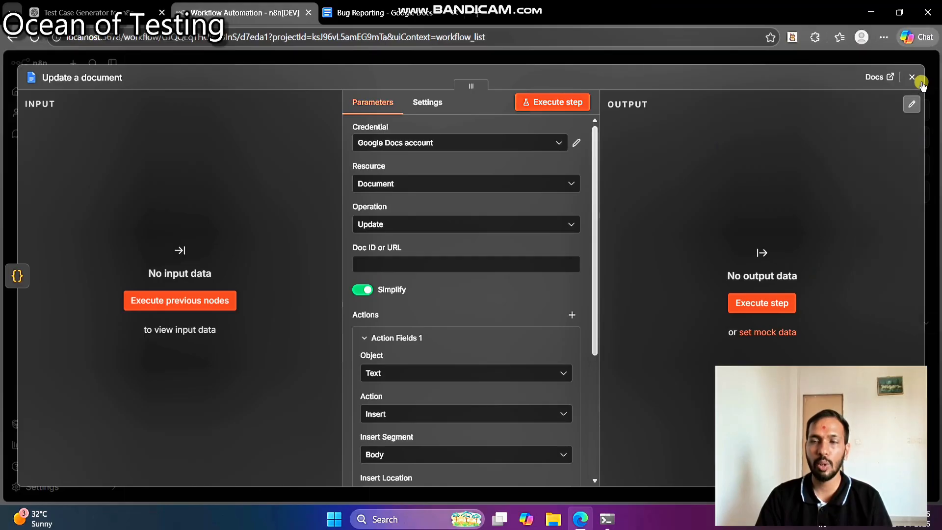
click(914, 78)
drag(687, 182, 675, 183)
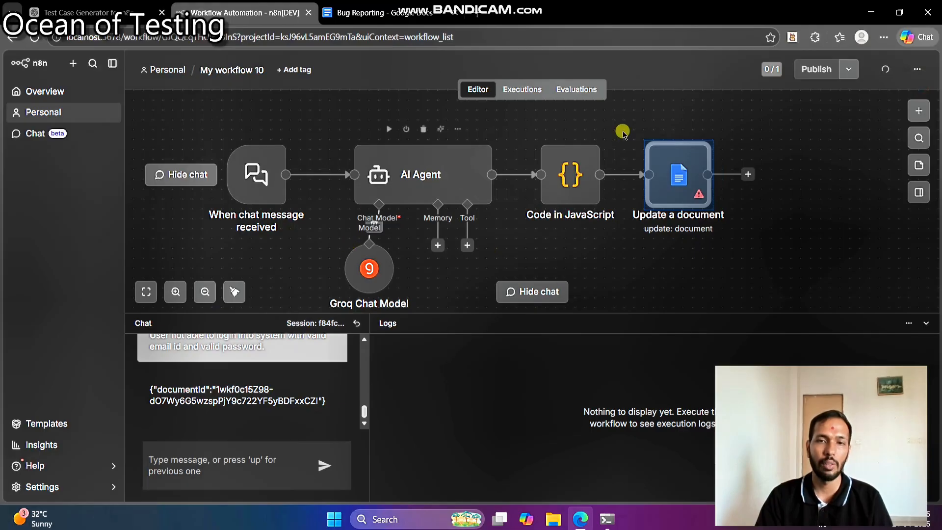
click(730, 245)
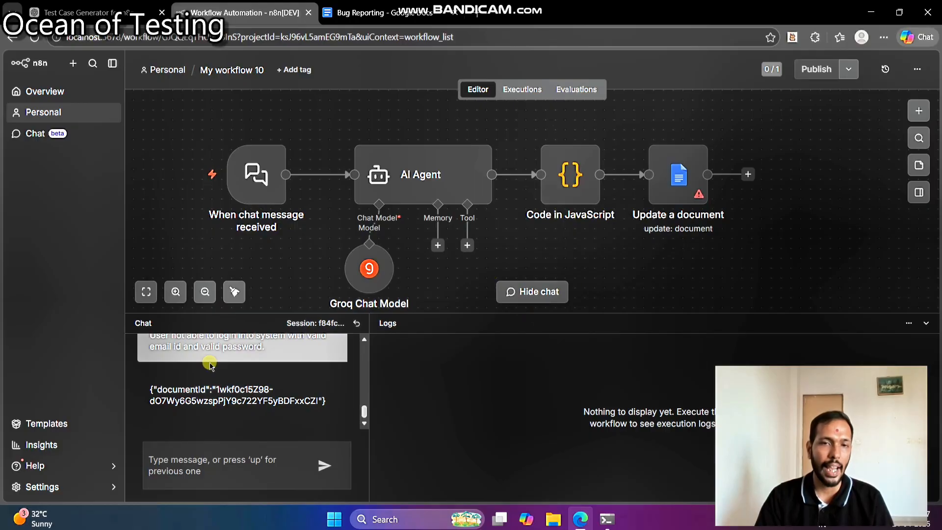
click(356, 323)
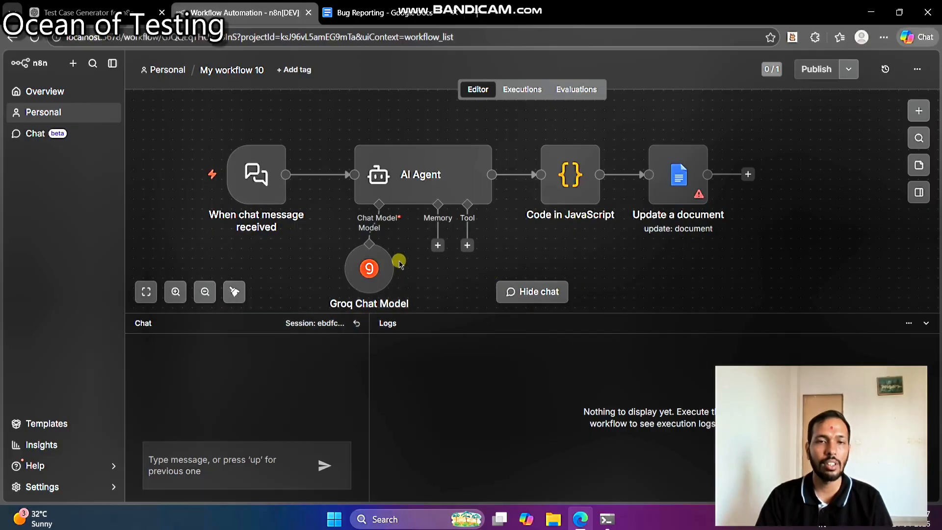
- Add the System Message option to the AI Agent and clear its default text
double_click(430, 176)
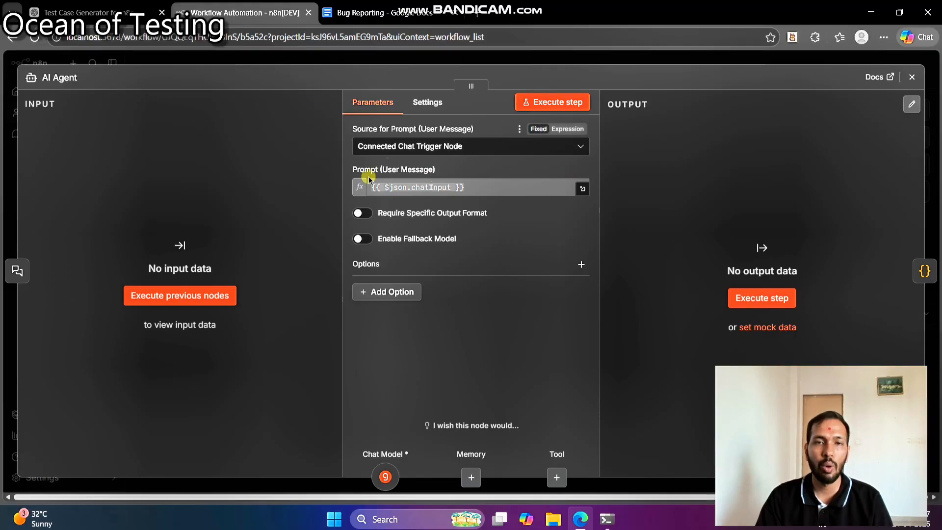
click(390, 292)
click(425, 319)
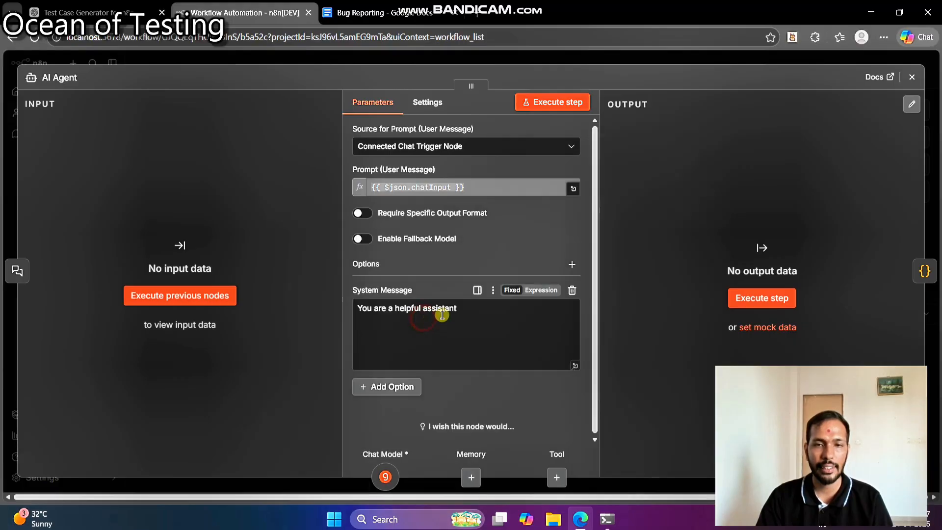
click(504, 307)
key(ctrl+a)
key(BackSpace)
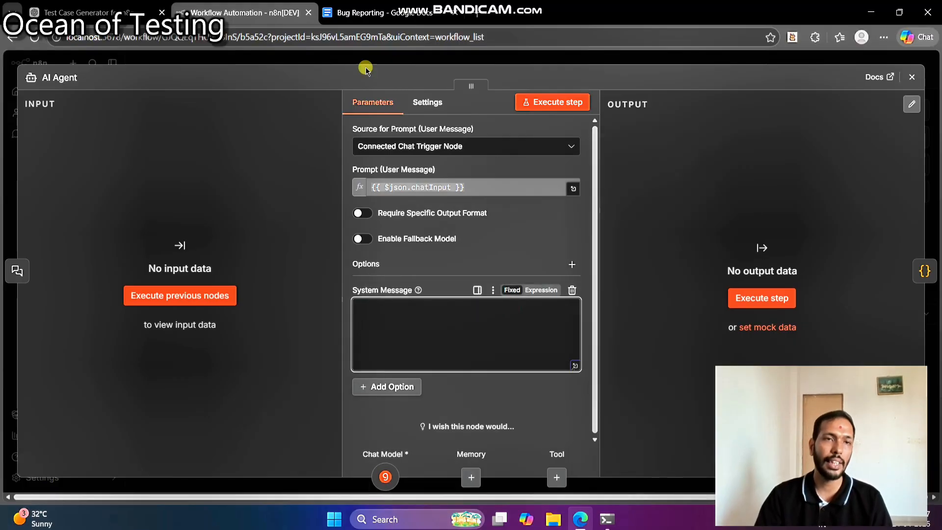
- Copy the Detailed JIRA Bug Description Generator prompt from ChatGPT, paste it into the AI Agent's System Message in n8n and review it
click(83, 12)
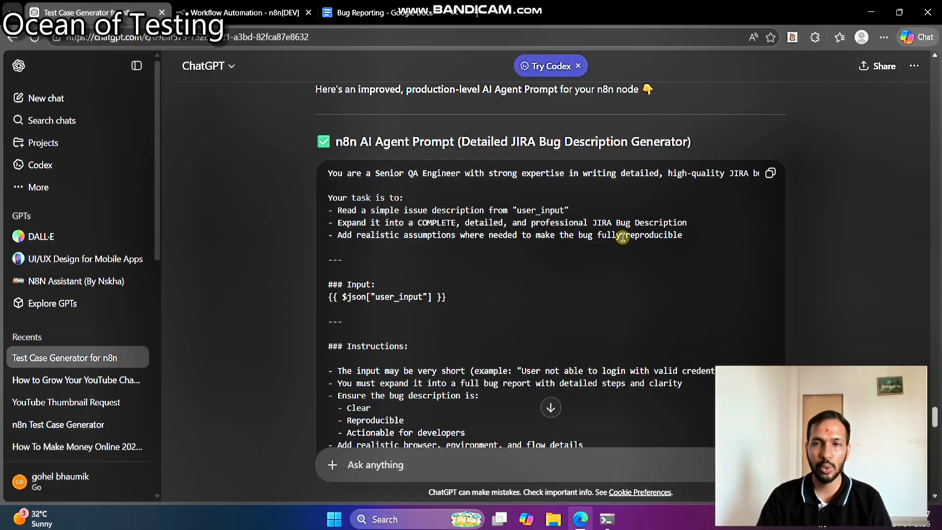
scroll(622, 237, up, 3)
scroll(622, 237, down, 20)
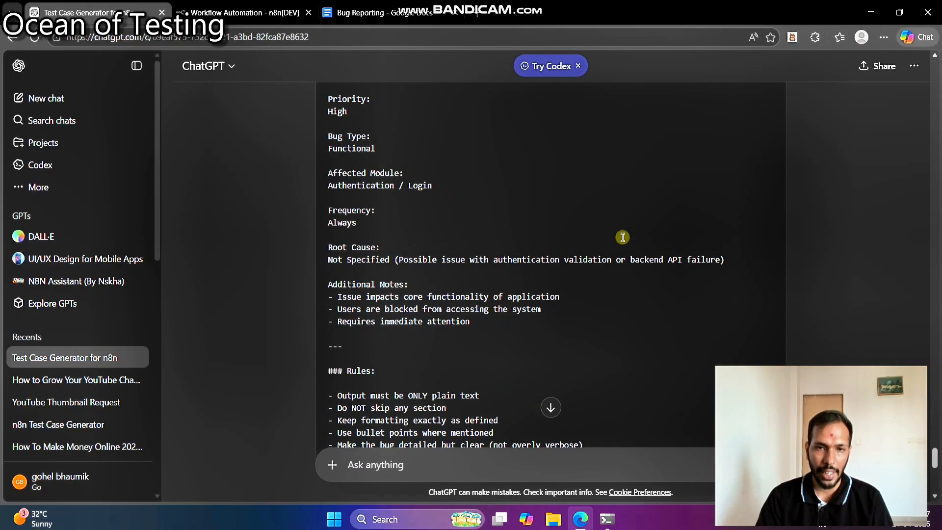
scroll(621, 237, down, 6)
scroll(623, 236, up, 20)
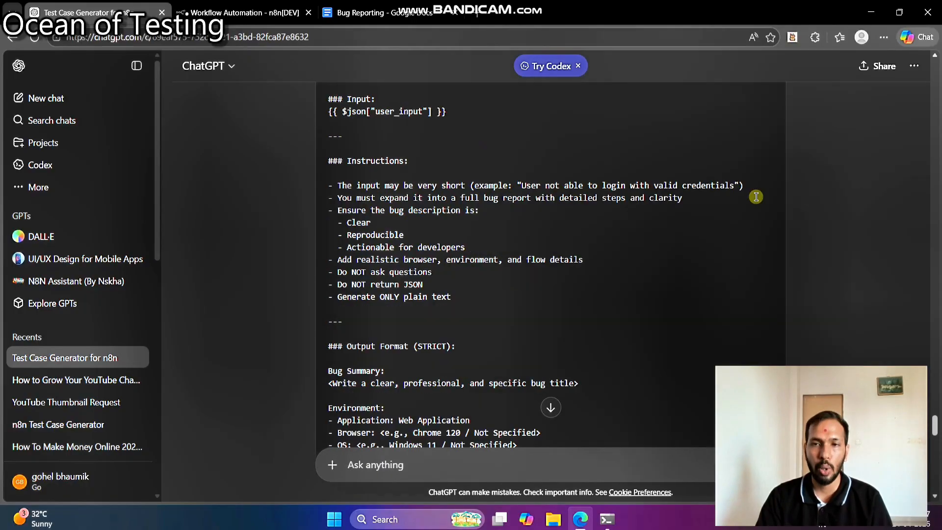
scroll(756, 197, up, 5)
click(240, 12)
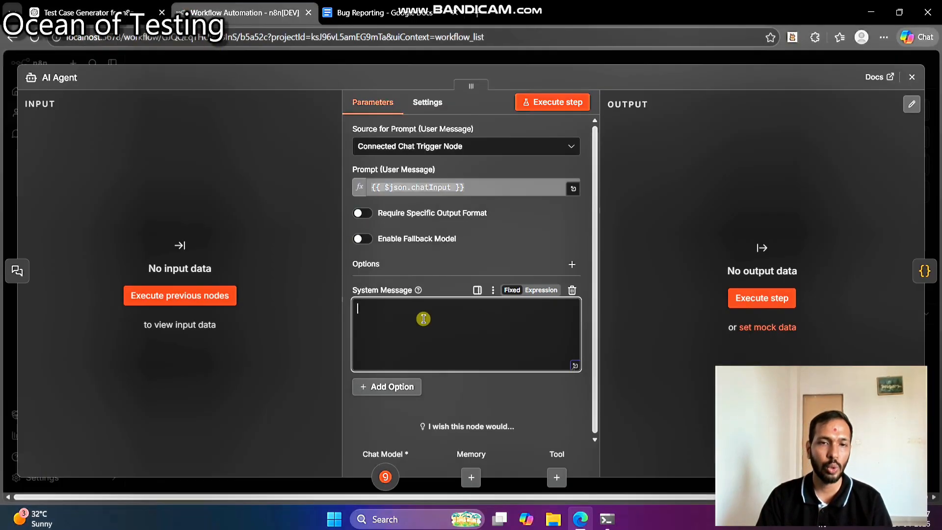
key(ctrl+v)
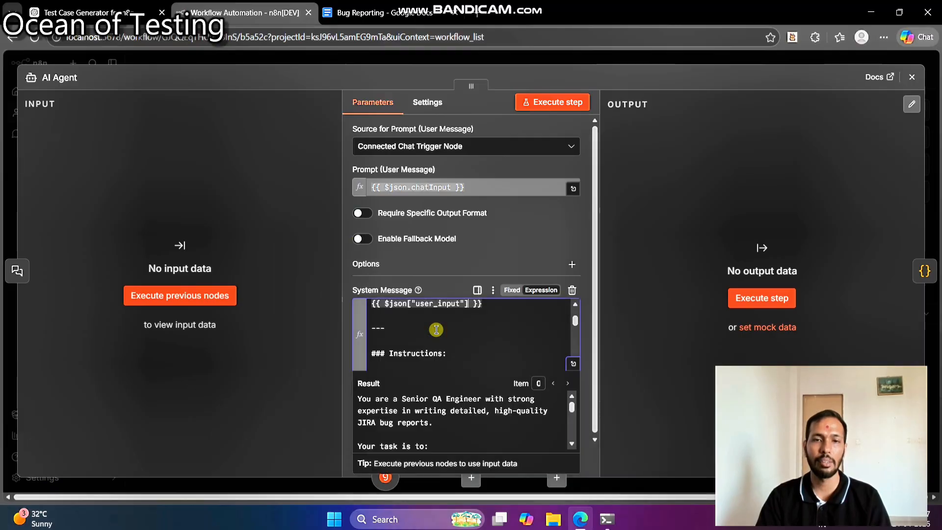
click(615, 250)
scroll(490, 334, up, 10)
scroll(498, 330, down, 10)
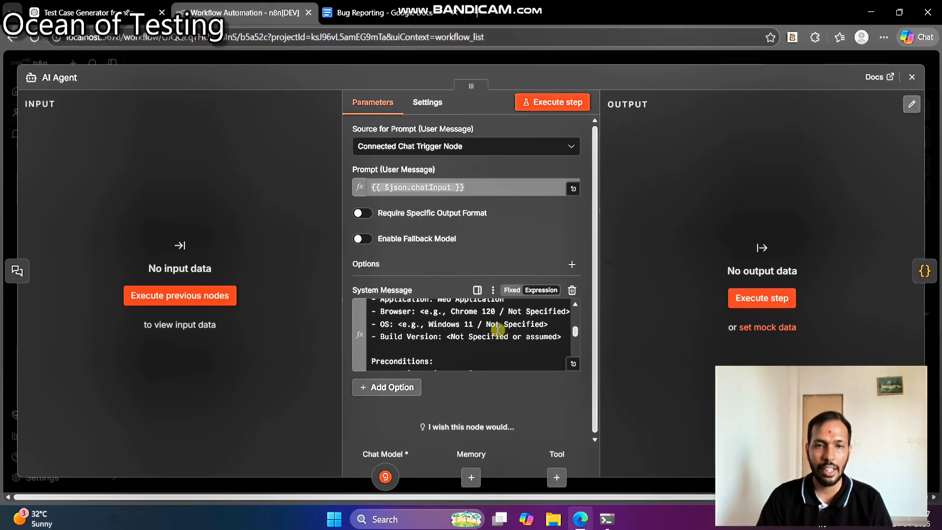
- Finish reviewing the AI Agent's System Message, close the node and clear the default code in the Code in JavaScript node
scroll(498, 330, down, 6)
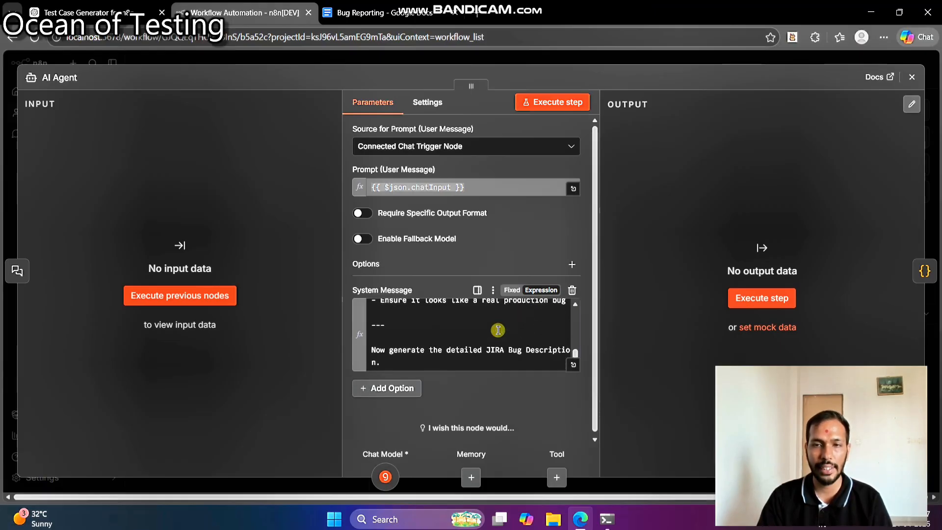
click(913, 78)
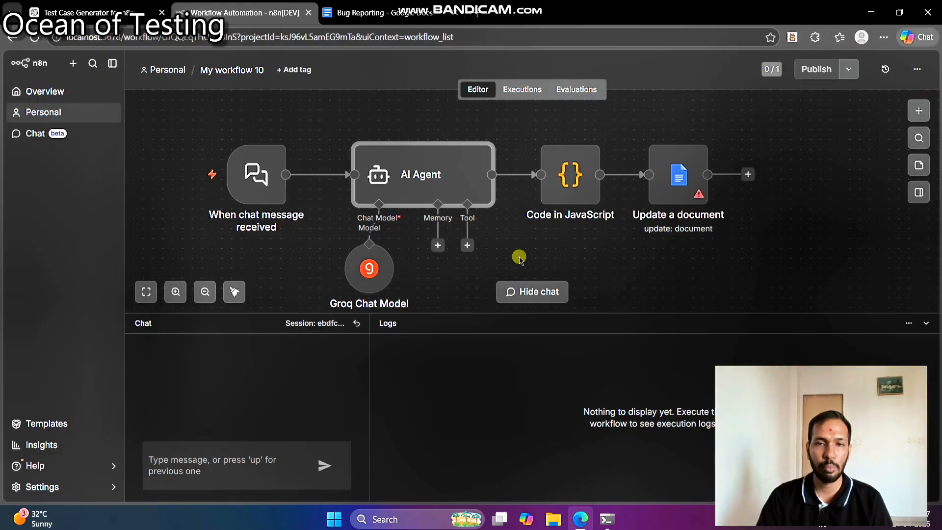
double_click(569, 178)
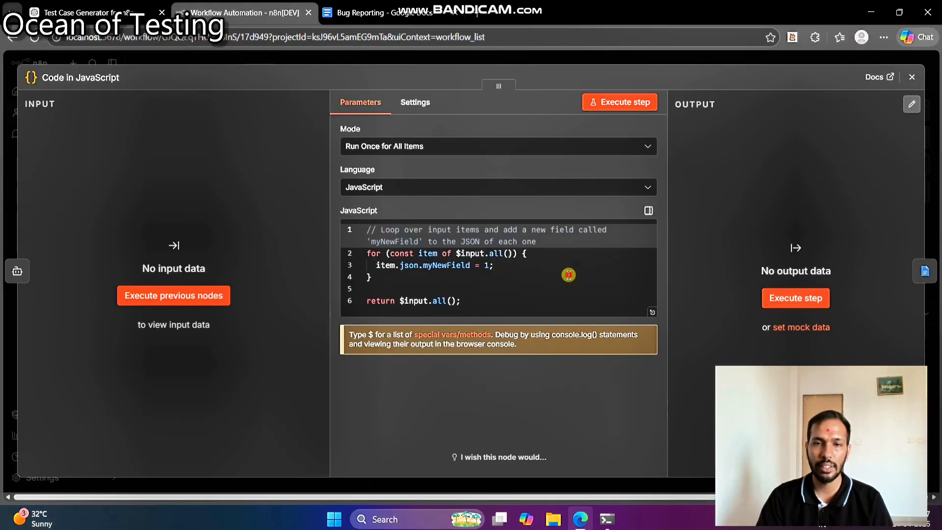
click(568, 275)
key(ctrl+a)
key(BackSpace)
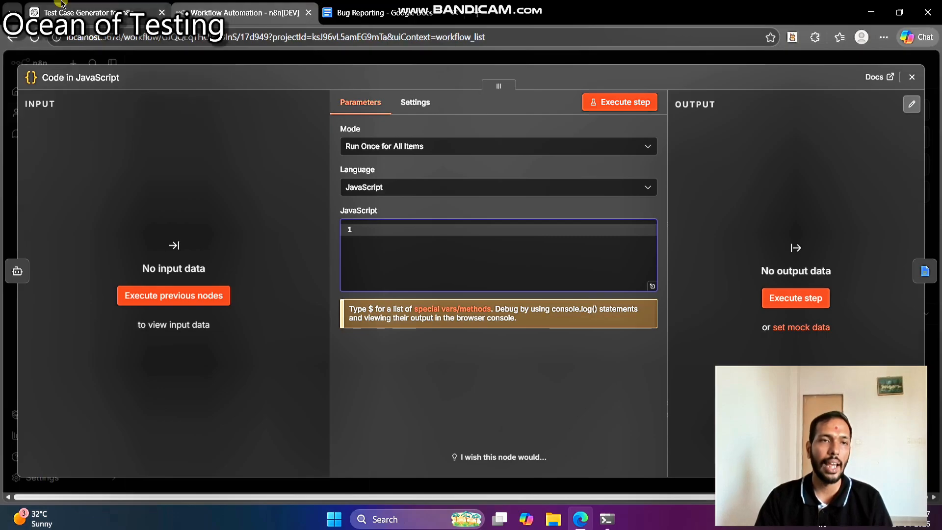
- Switch to ChatGPT, find the JavaScript code that extracts the bug description fields in the conversation and copy it
click(61, 3)
scroll(696, 313, up, 15)
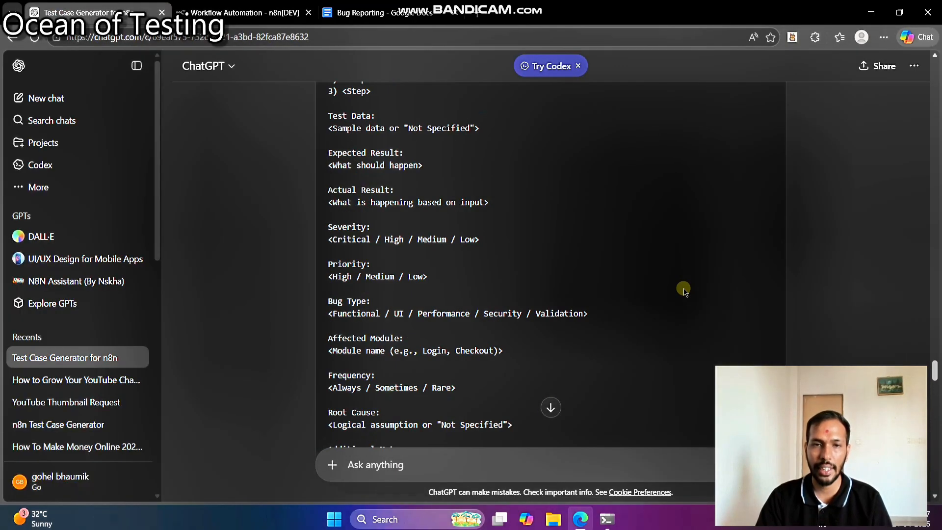
scroll(685, 290, up, 15)
scroll(685, 290, down, 10)
scroll(684, 290, up, 3)
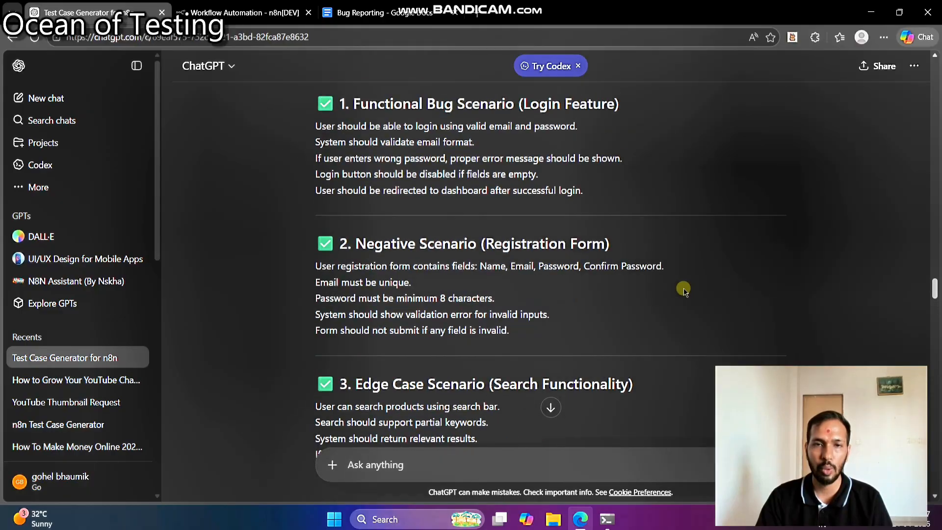
scroll(685, 289, down, 15)
scroll(683, 288, up, 10)
click(771, 224)
- Return to n8n, paste the copied bug field extraction code into the Code in JavaScript node and close it
click(241, 12)
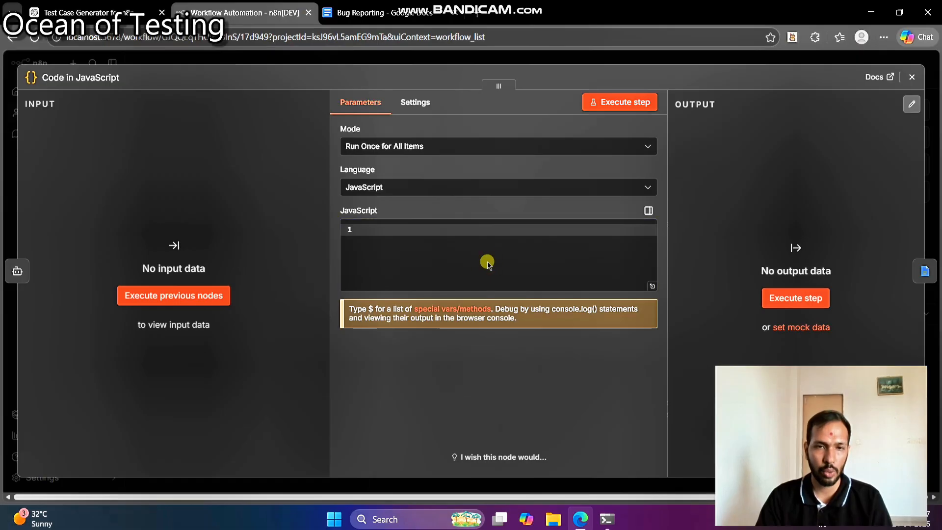
click(475, 237)
key(ctrl+v)
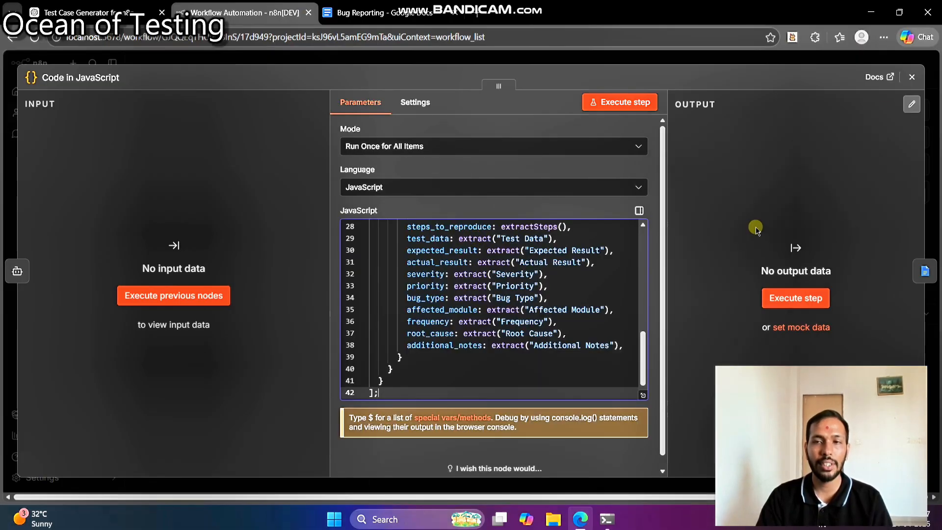
click(911, 78)
- Check the Update a document node's action fields and try to execute the previous nodes for input data
mouse_move(538, 167)
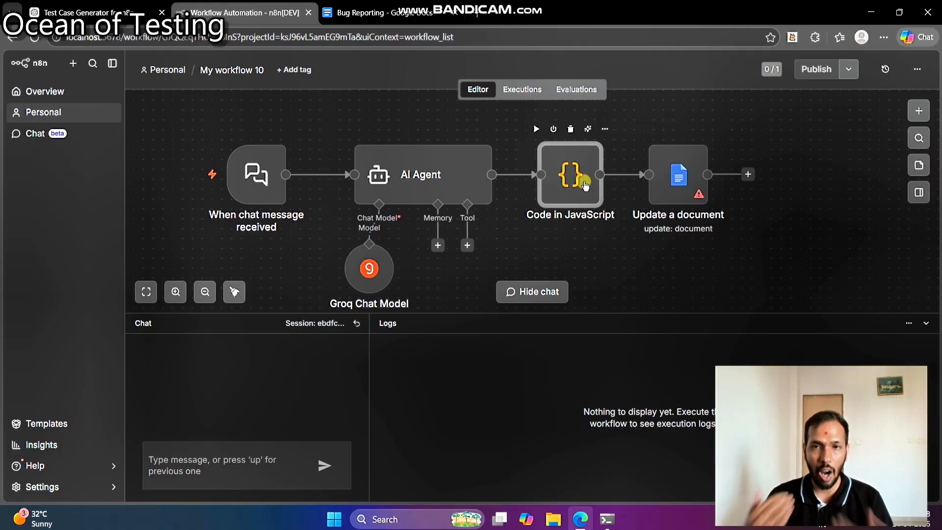
double_click(679, 180)
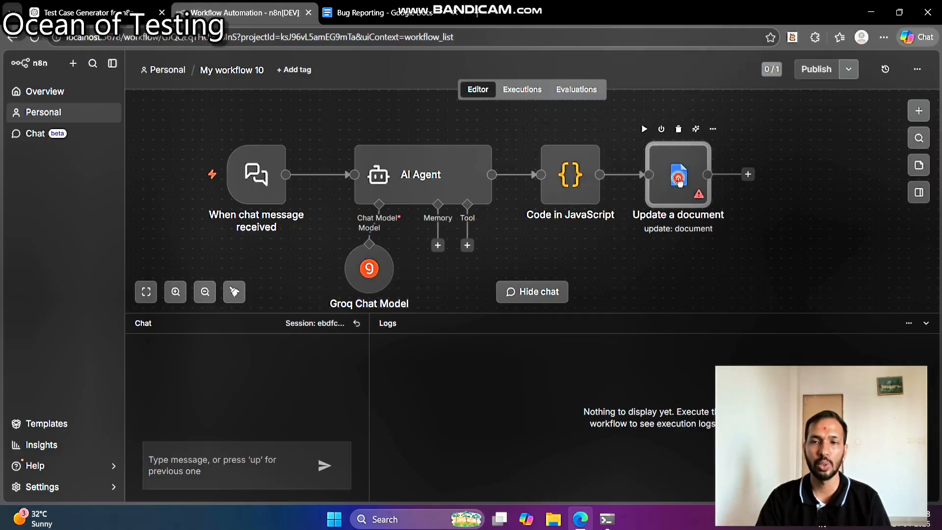
scroll(473, 272, down, 4)
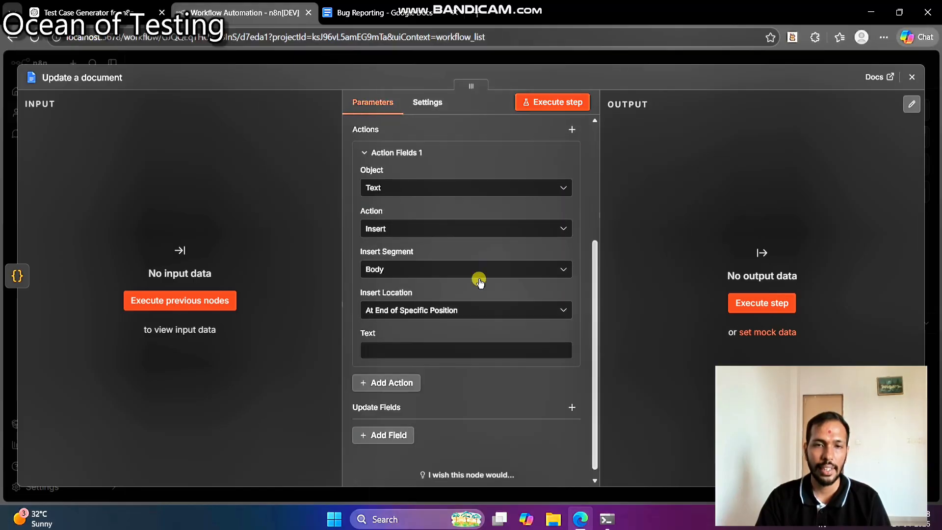
scroll(411, 305, up, 3)
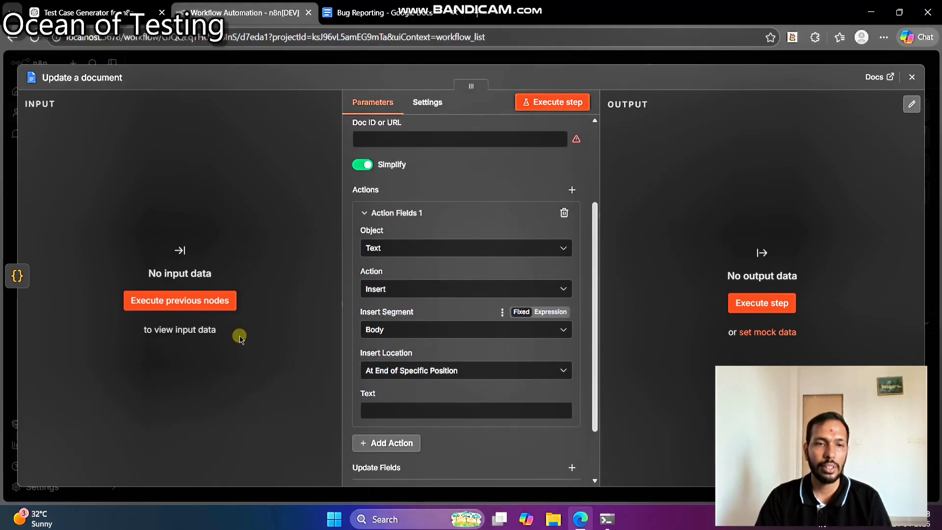
click(216, 299)
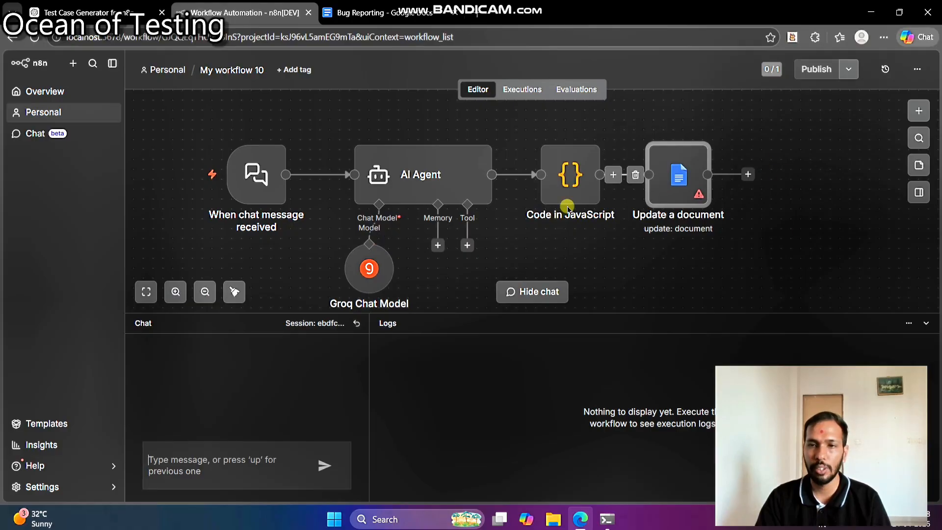
- Copy the Bug Reporting document's sharing link from Google Docs and set it as the Update a document node's Doc ID or URL in n8n
double_click(680, 177)
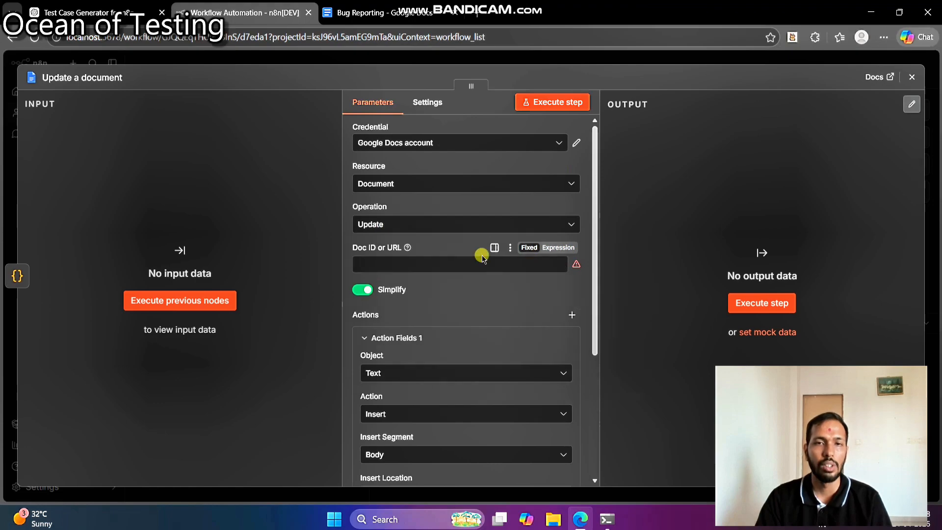
click(375, 12)
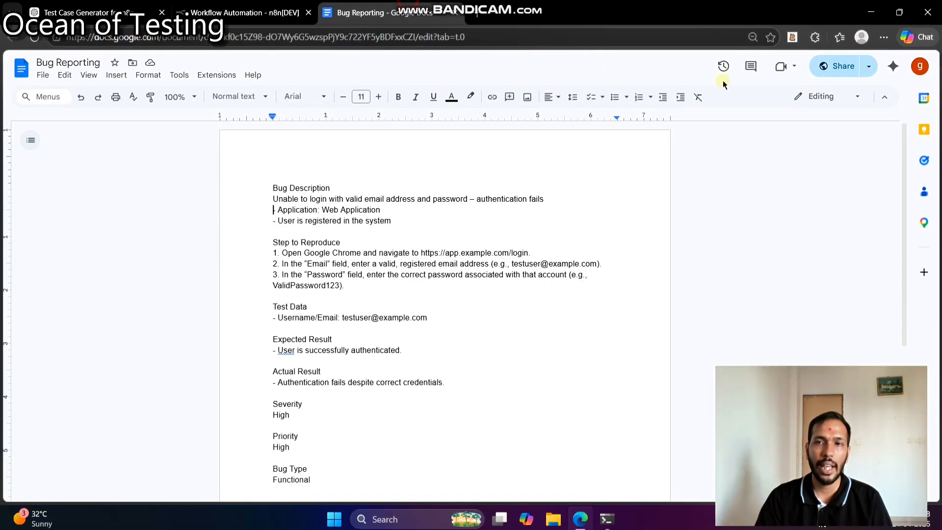
click(837, 65)
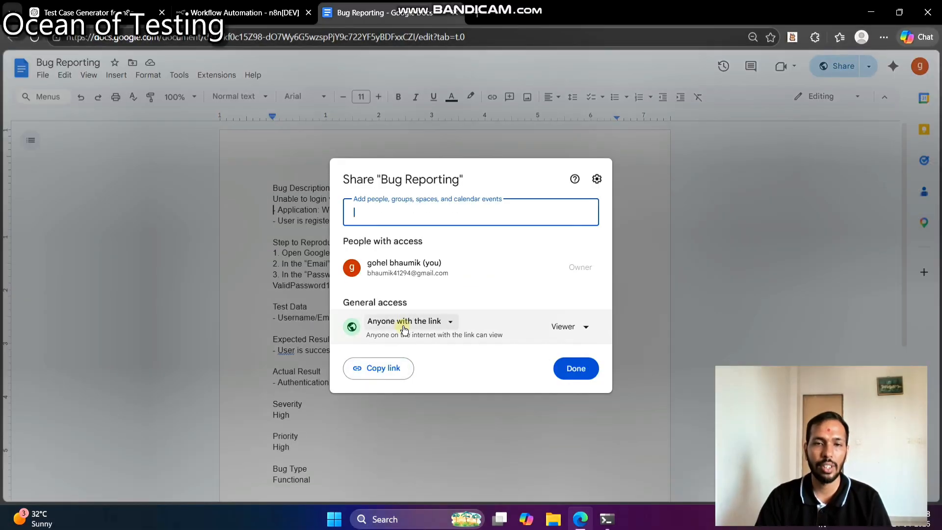
click(375, 367)
click(240, 12)
click(443, 266)
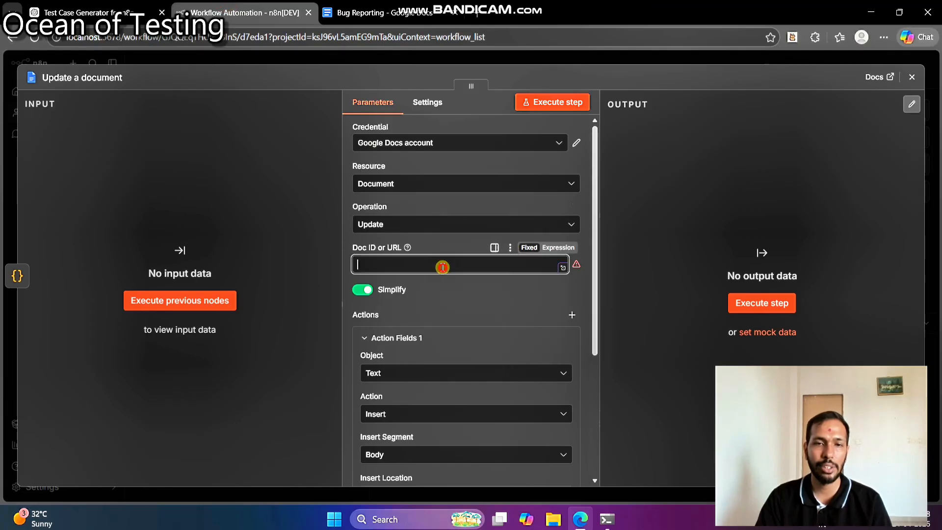
key(ctrl+v)
click(911, 77)
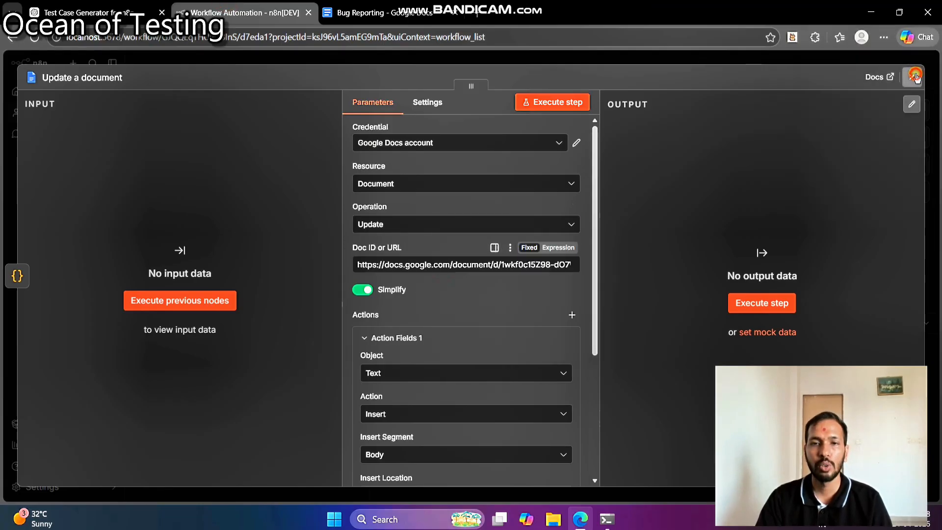
- Switch to the Bug Reporting document in Google Docs, close its sharing dialog and delete all of its content
drag(559, 190, 554, 189)
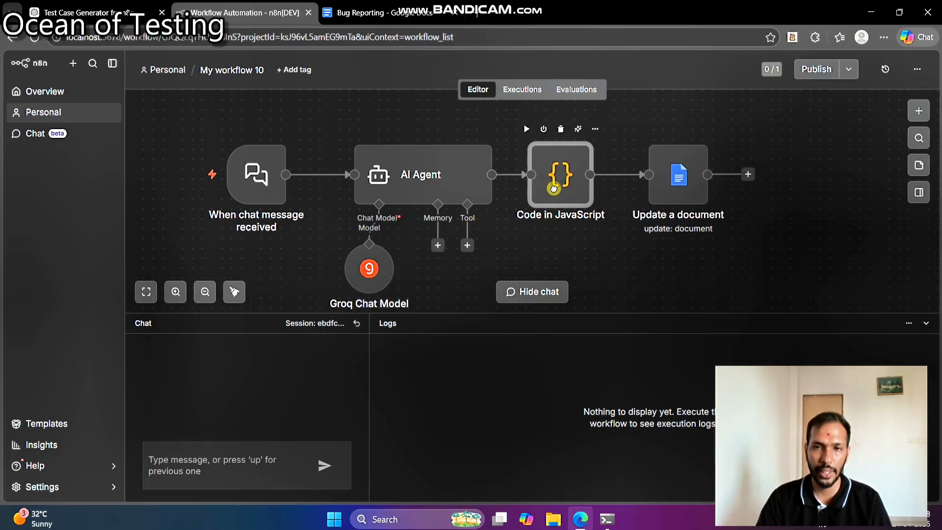
double_click(671, 176)
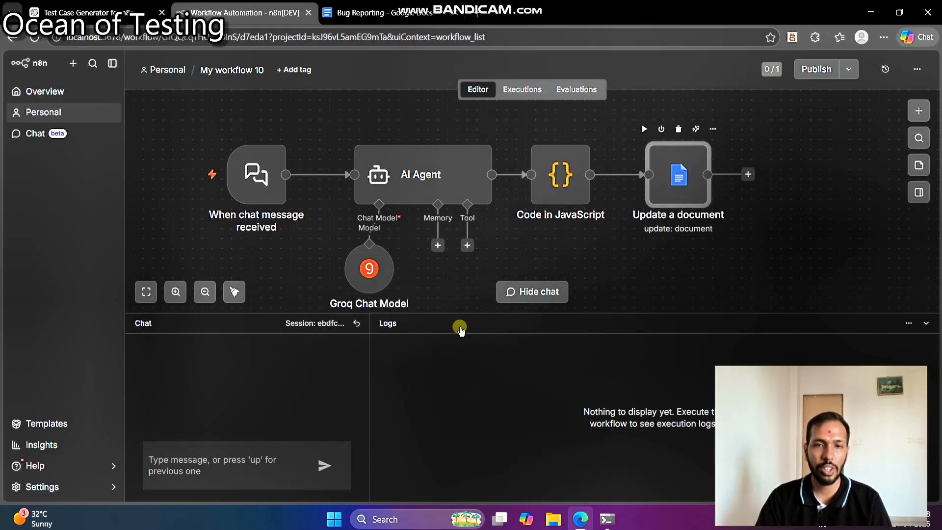
scroll(472, 346, down, 4)
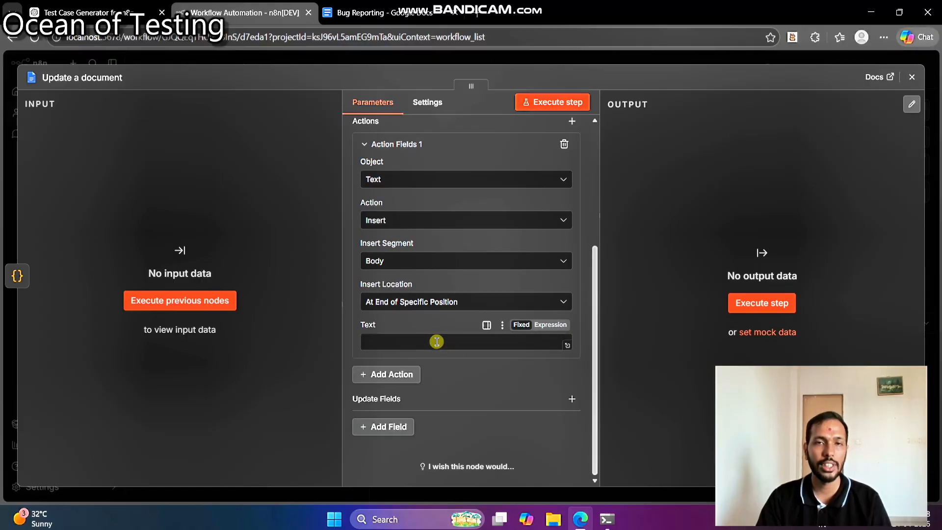
click(373, 13)
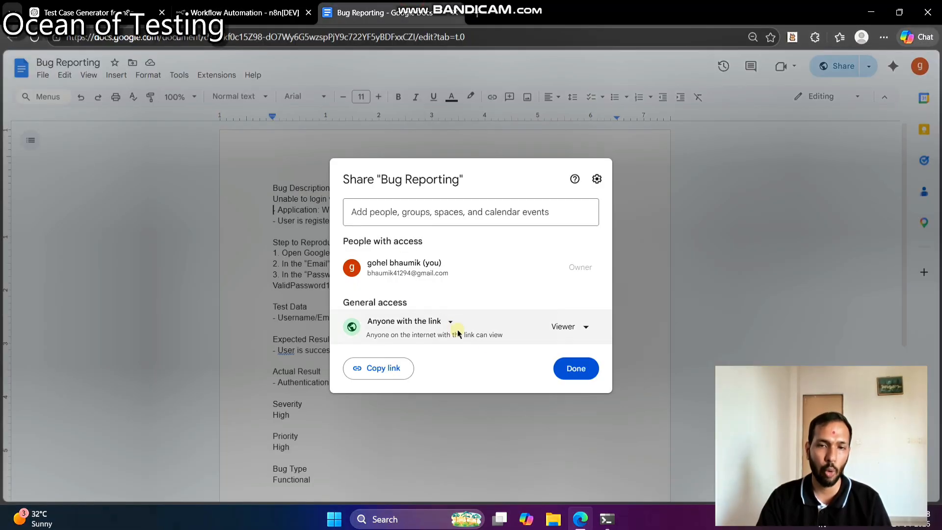
click(573, 368)
key(ctrl+a)
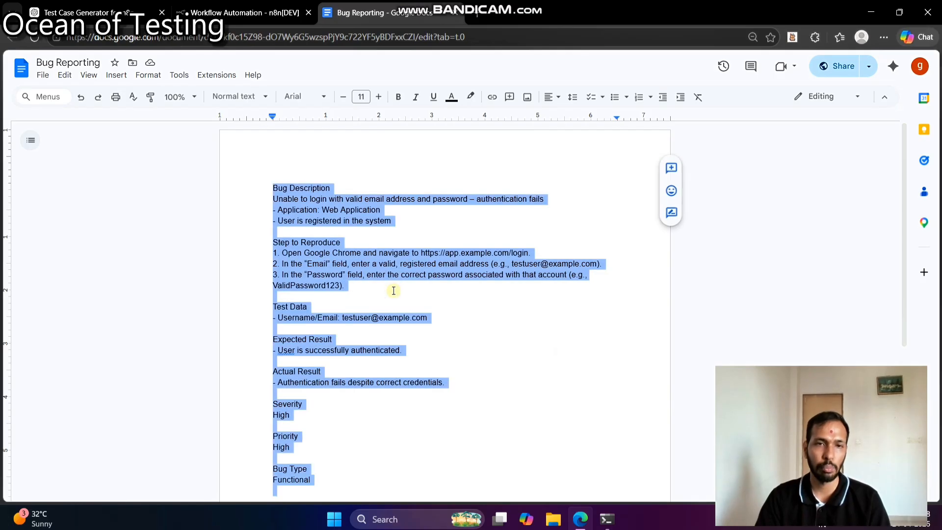
key(BackSpace)
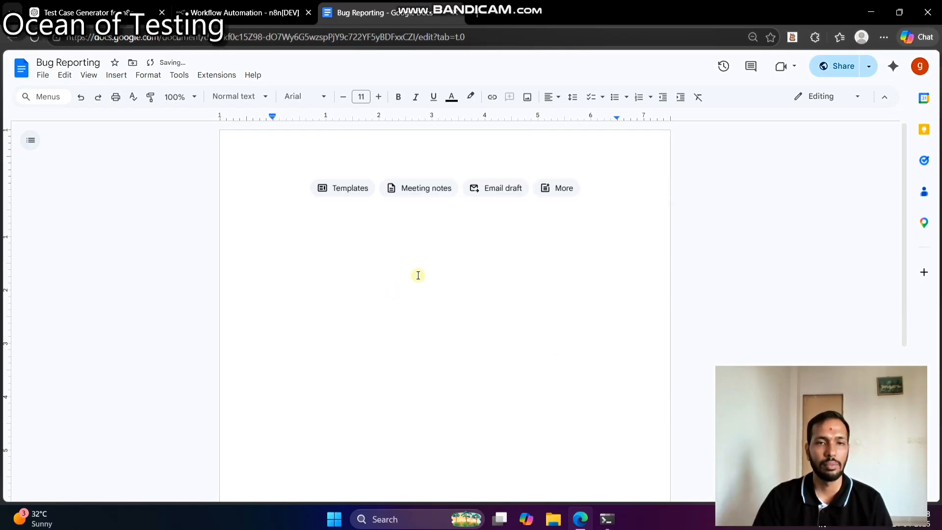
- Return to n8n, open My workflow 9 and select the whole Text expression in its Update a document node for copying
click(191, 12)
click(917, 56)
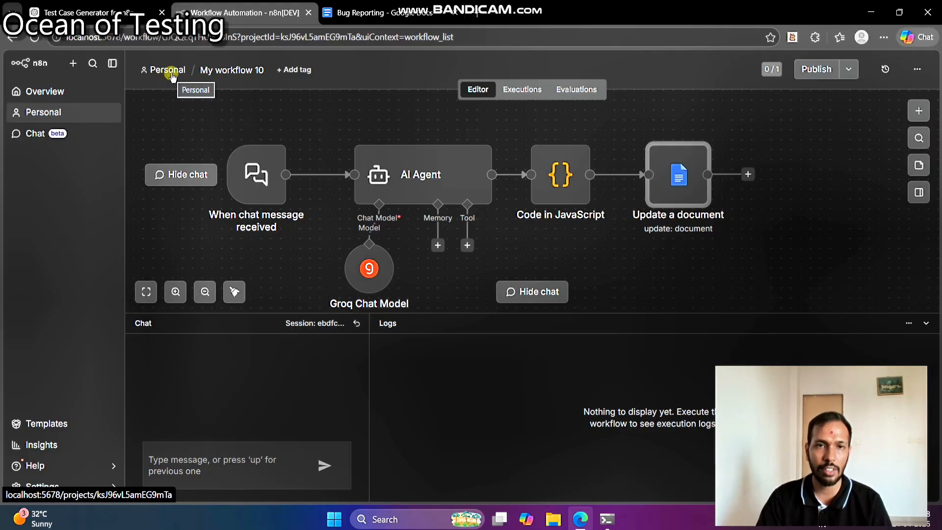
click(170, 72)
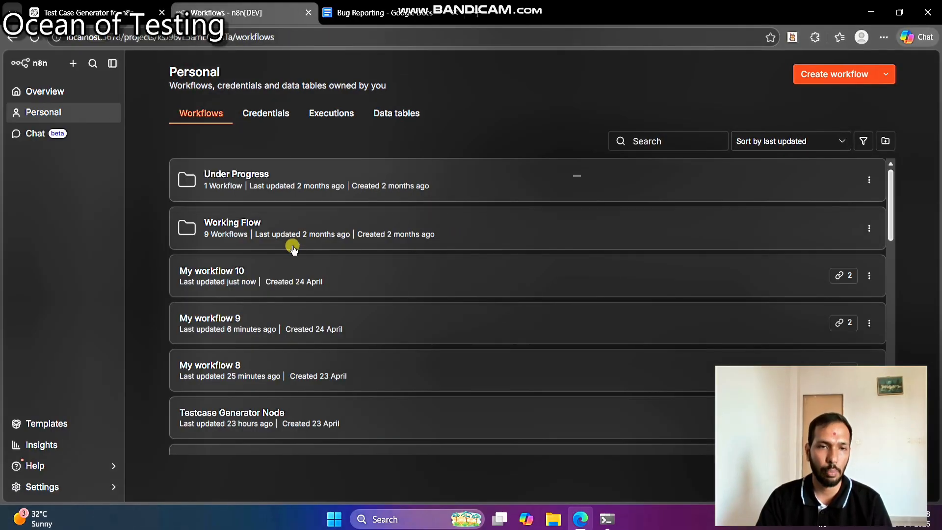
click(342, 326)
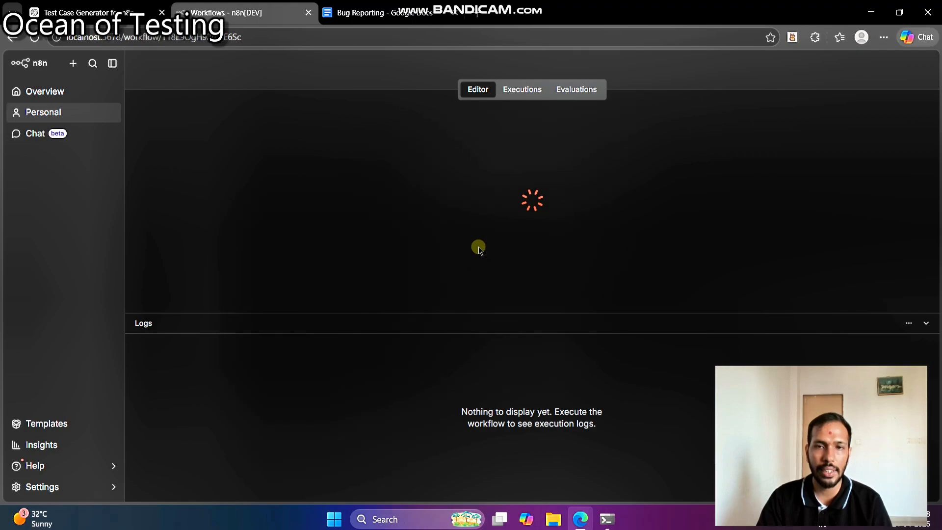
double_click(766, 164)
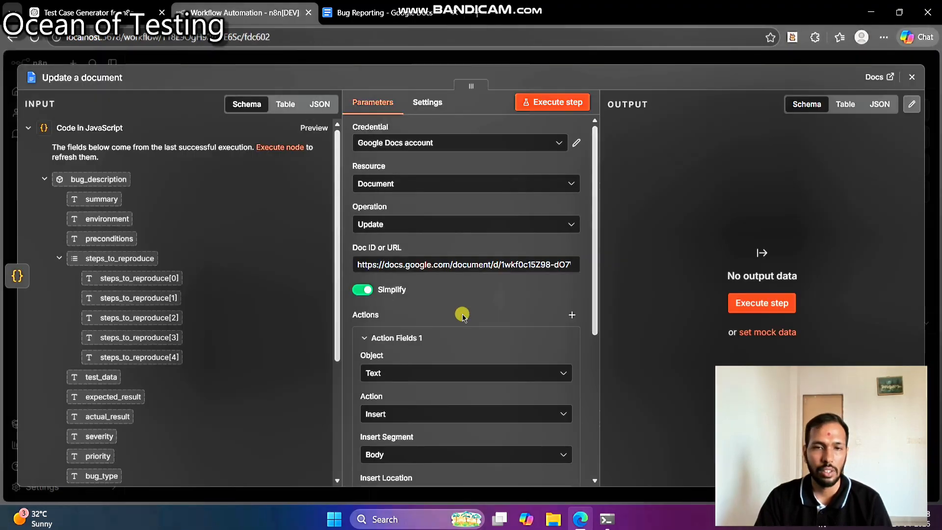
scroll(461, 313, down, 5)
click(470, 319)
key(ctrl+a)
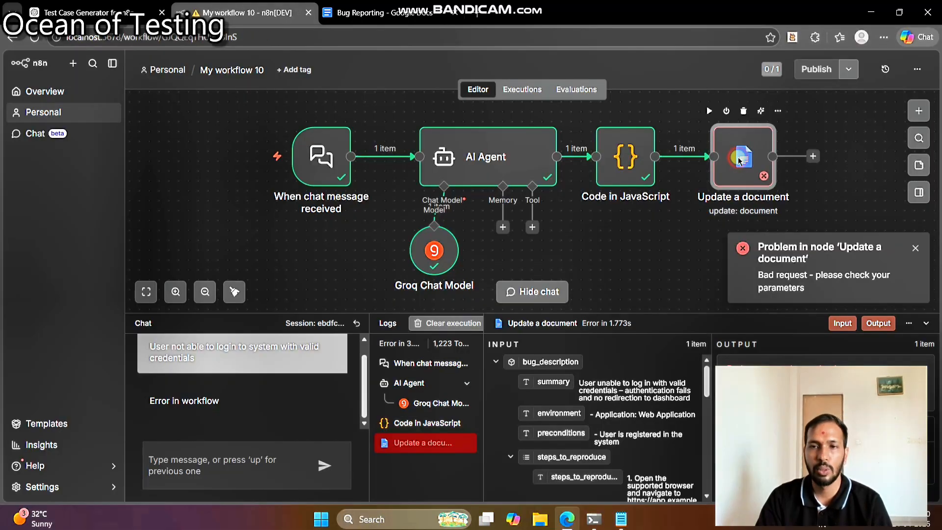
- Paste the copied Bug Description template with its $json.bug_description expressions into the Text of My workflow 10's Update a document node and review it
double_click(740, 154)
scroll(490, 271, down, 4)
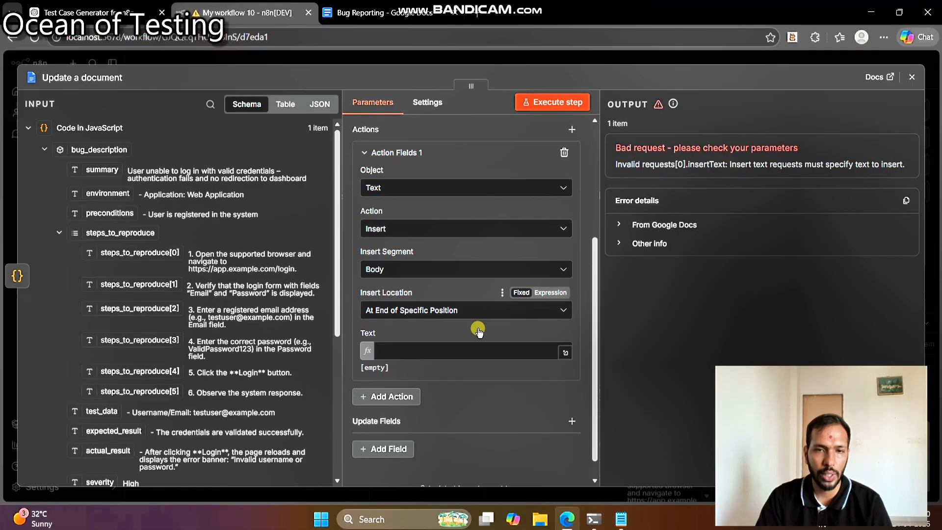
click(459, 351)
key(super+v)
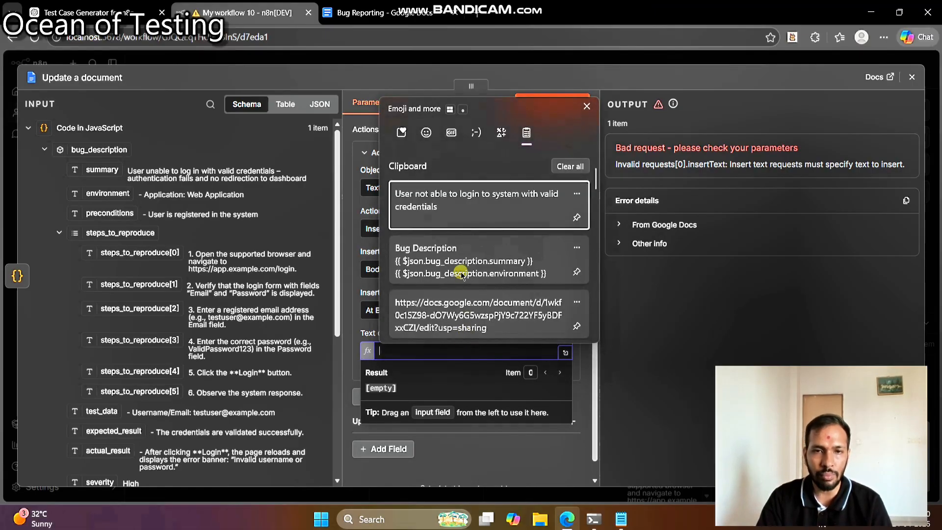
click(460, 275)
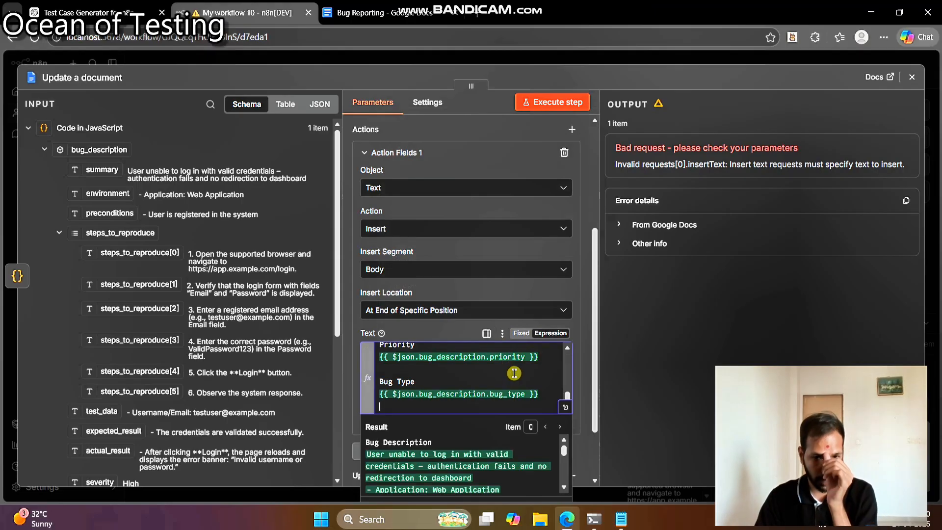
scroll(520, 378, up, 10)
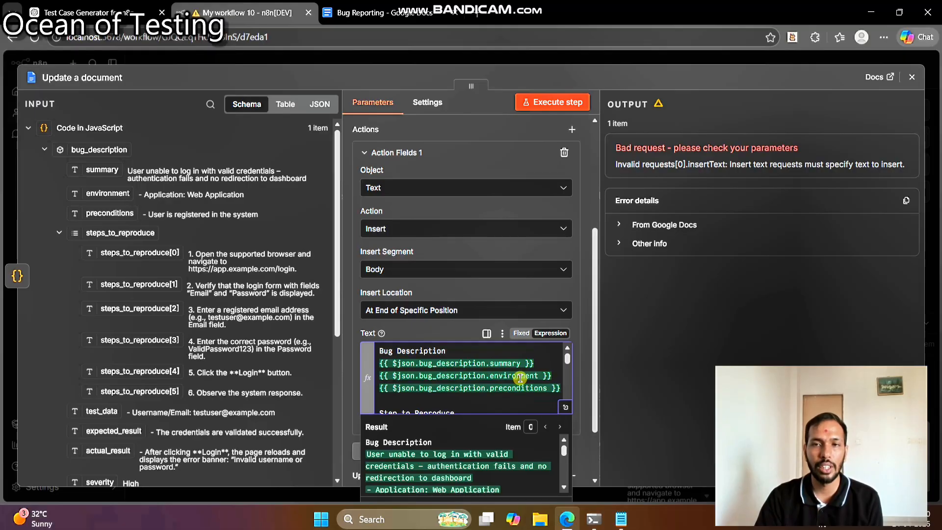
scroll(520, 377, up, 3)
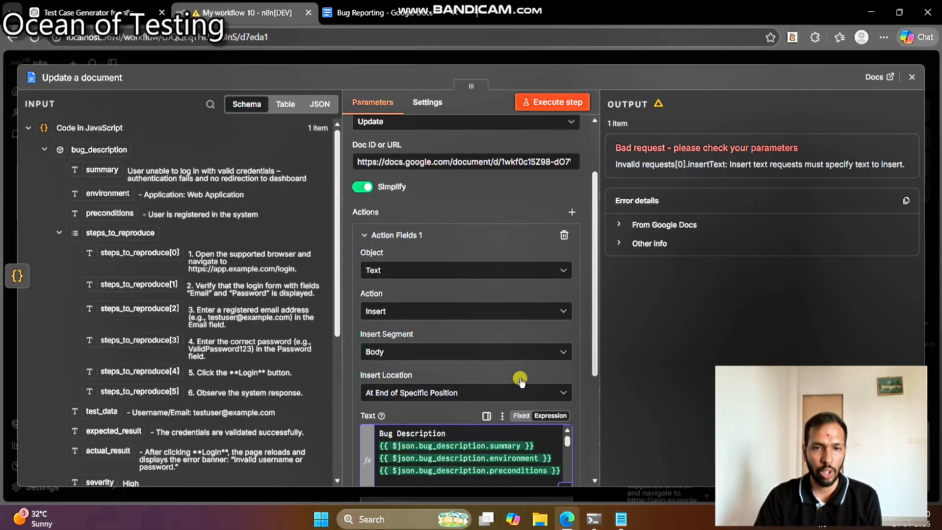
scroll(479, 314, down, 5)
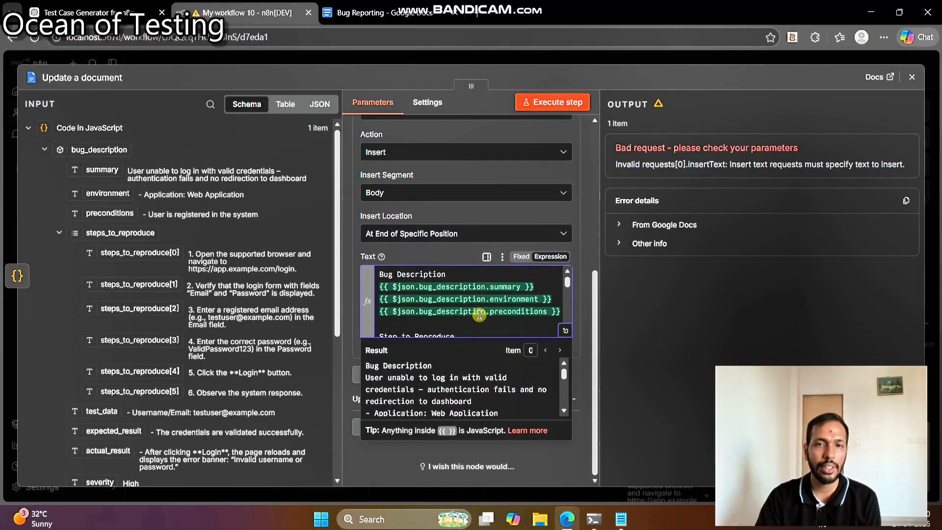
- Check the Bug Reporting document, return to n8n, close the Update a document node and send the chat message "User not able to login to system with valid credentials"
click(386, 12)
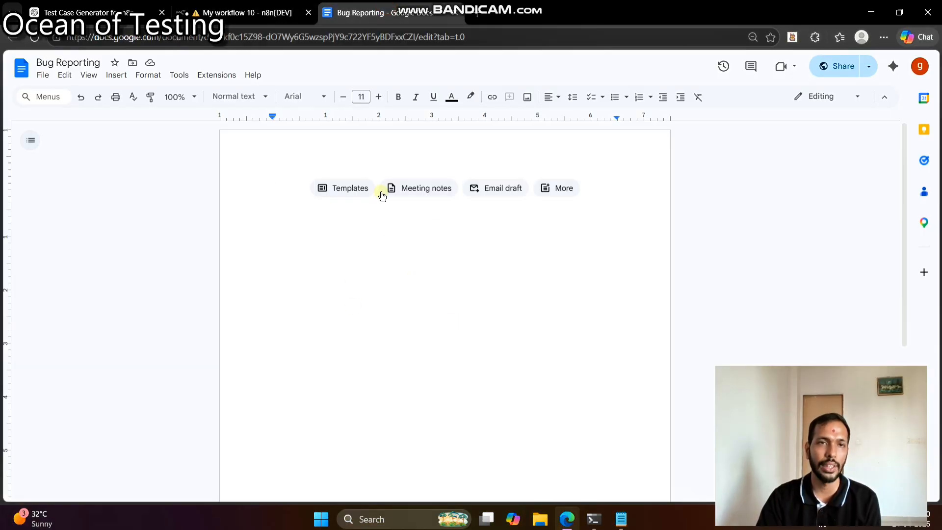
click(242, 12)
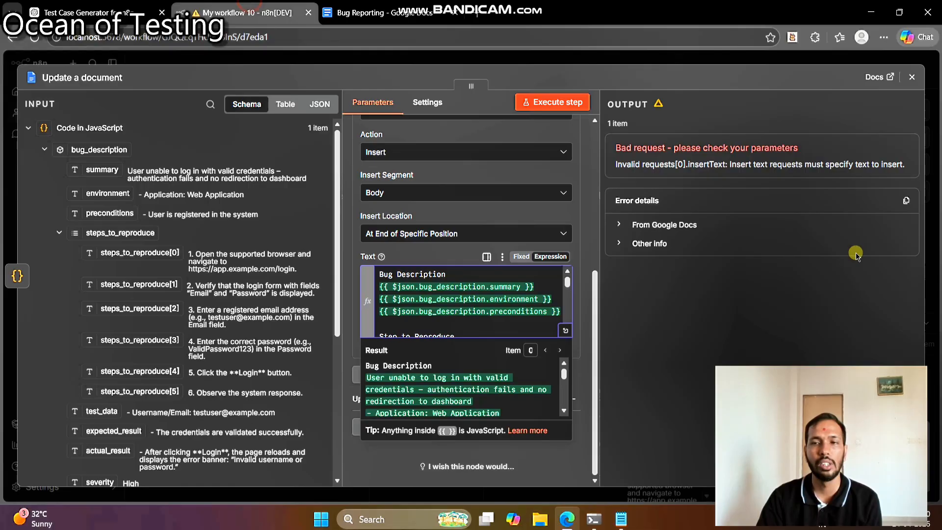
click(911, 77)
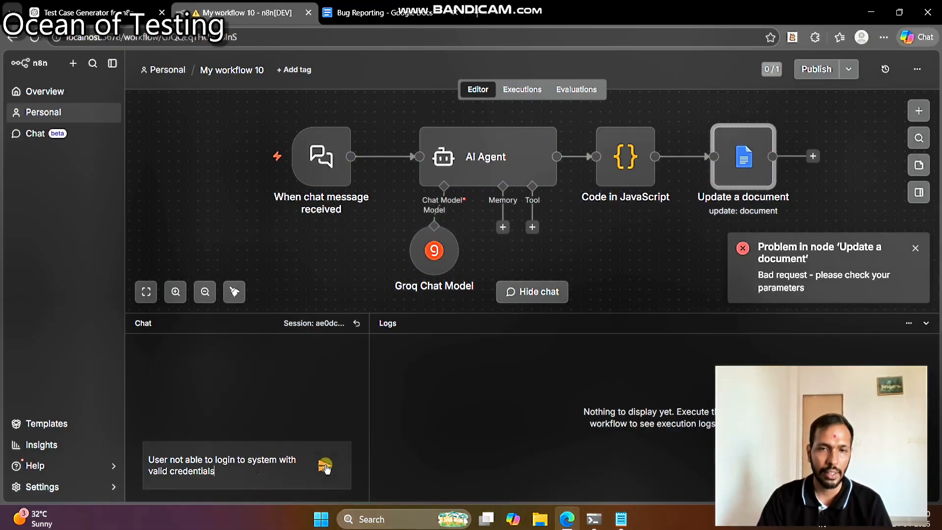
click(325, 466)
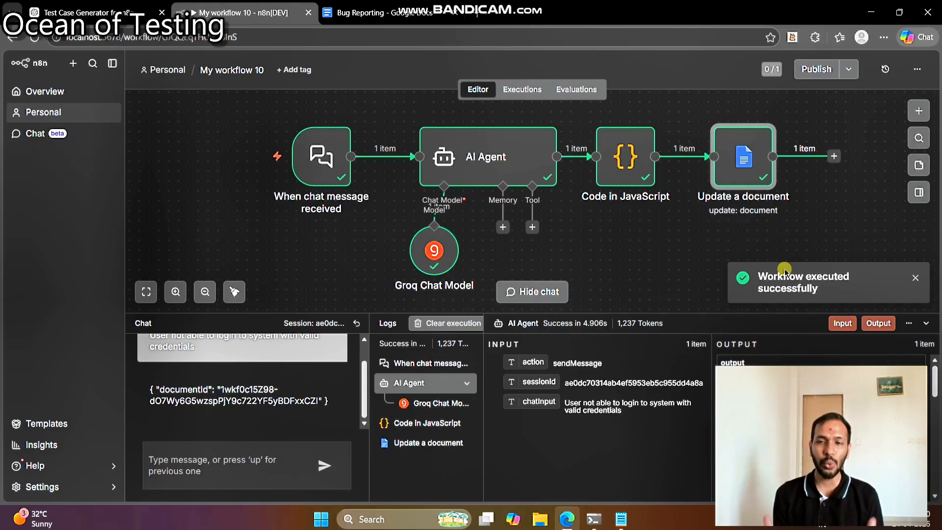
- Switch to the Bug Reporting document in Google Docs, insert a blank line below the bug summary line and review the generated report
click(375, 12)
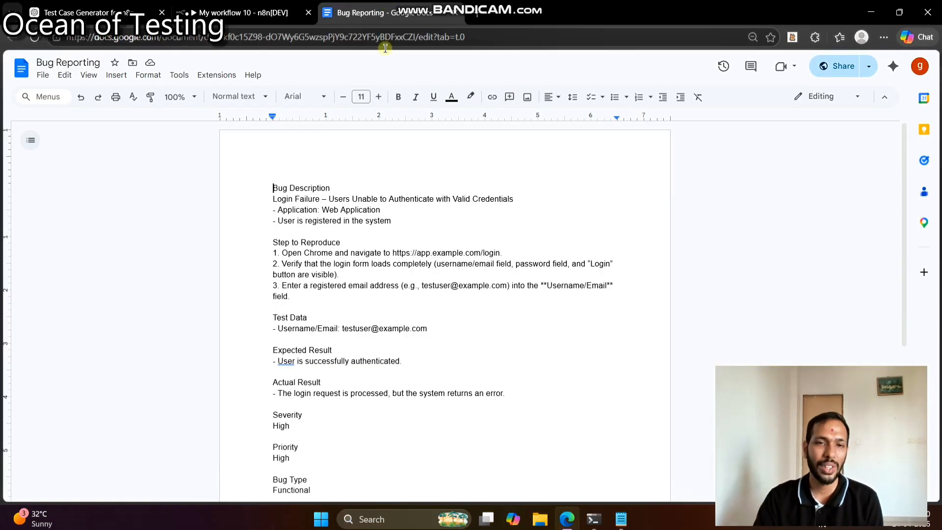
scroll(421, 251, down, 5)
scroll(437, 269, up, 5)
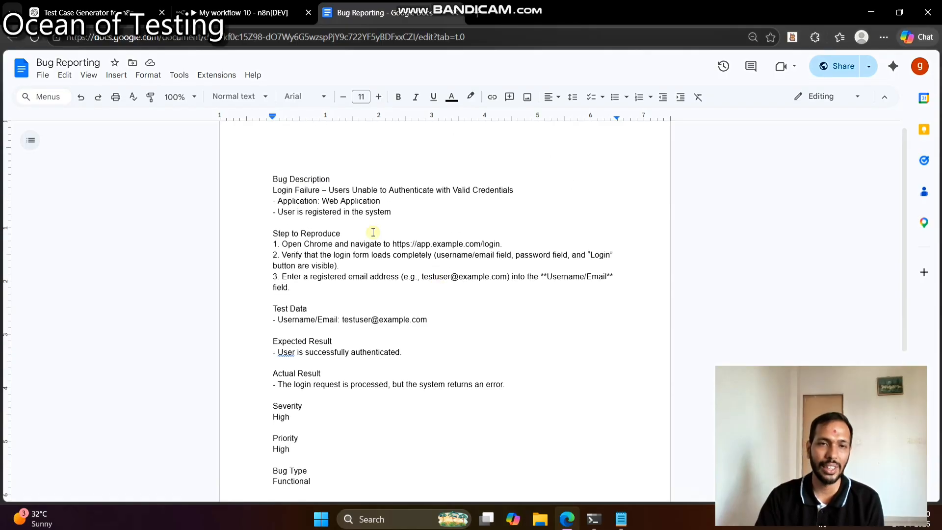
click(514, 190)
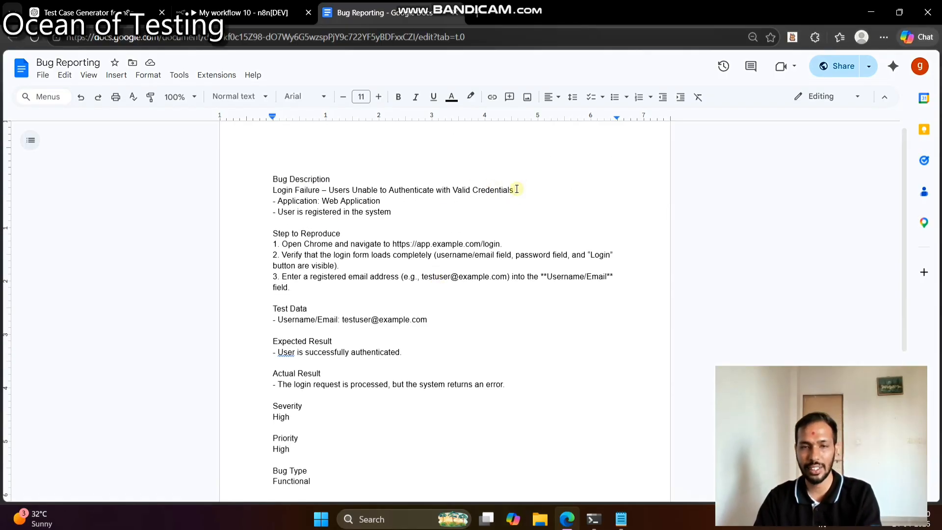
key(Return)
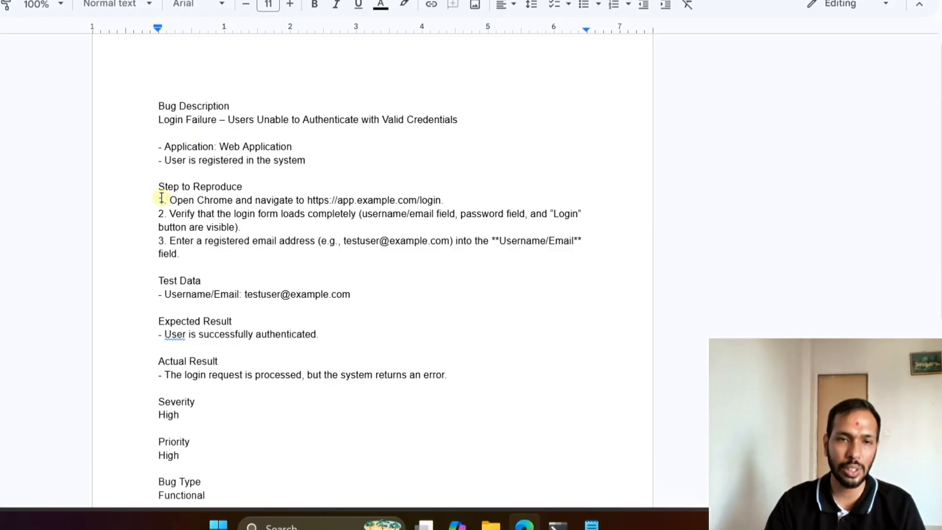
scroll(185, 278, down, 3)
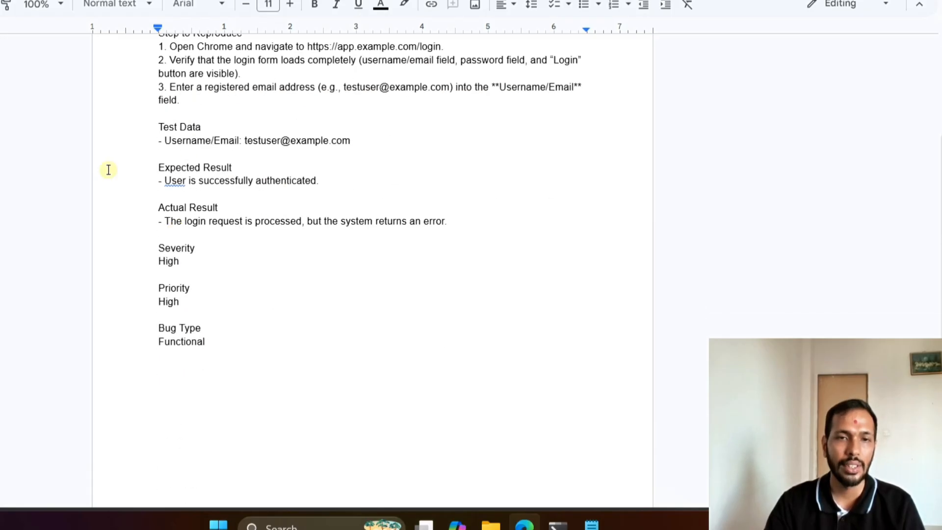